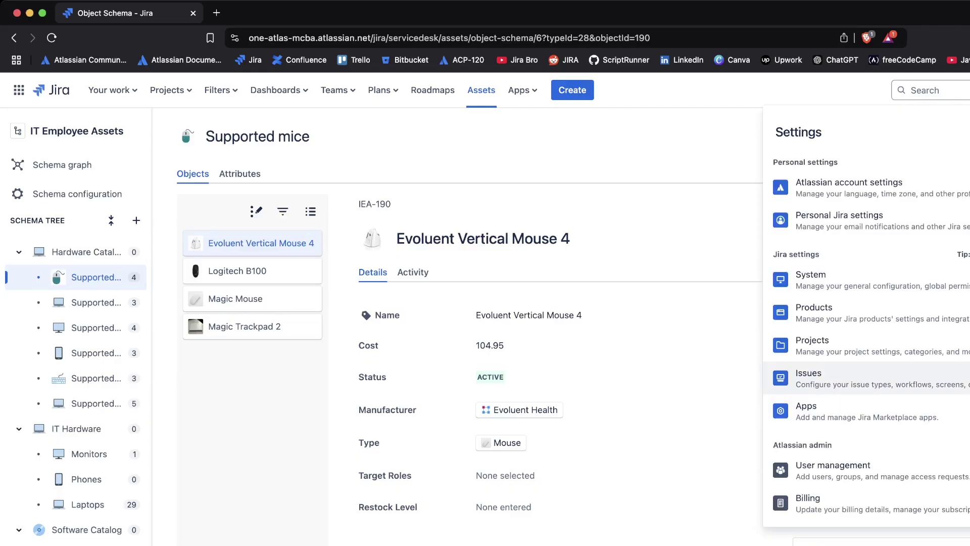
Create an Assets objects custom field named "Computer Mouse" in the Jira issue settings.
click(833, 378)
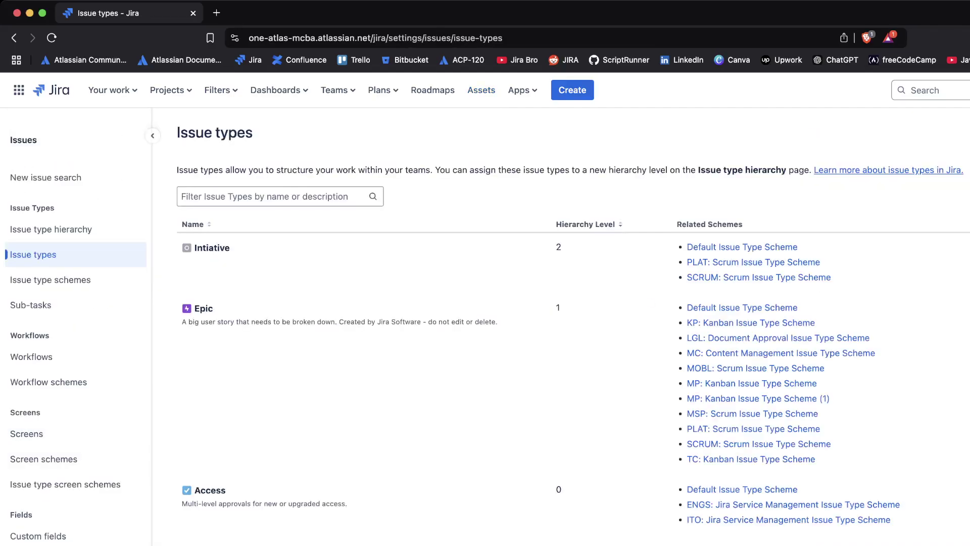
click(38, 536)
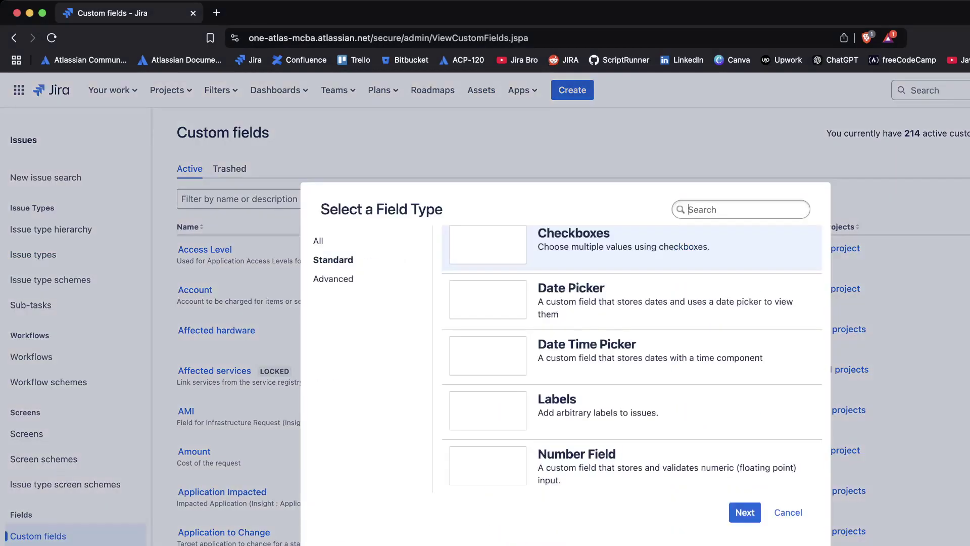
click(332, 278)
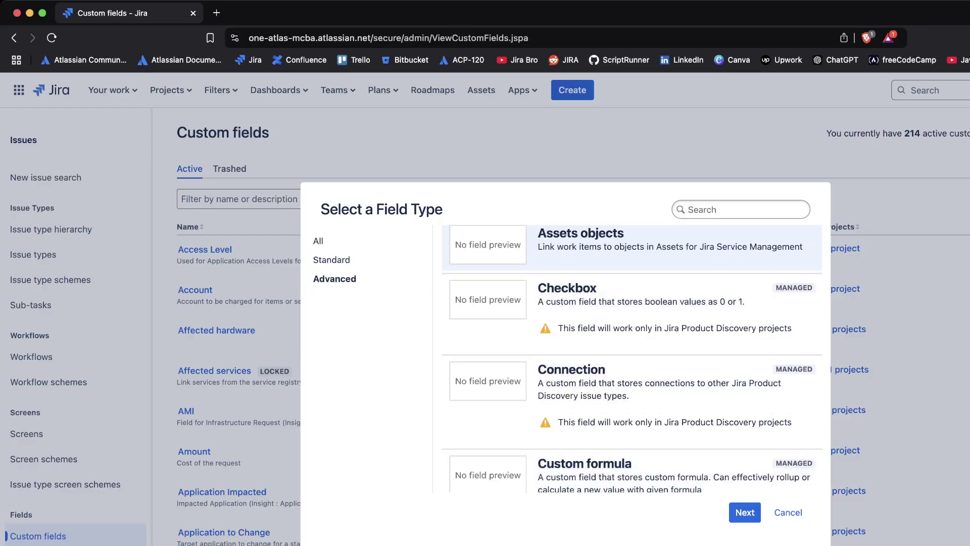
click(745, 511)
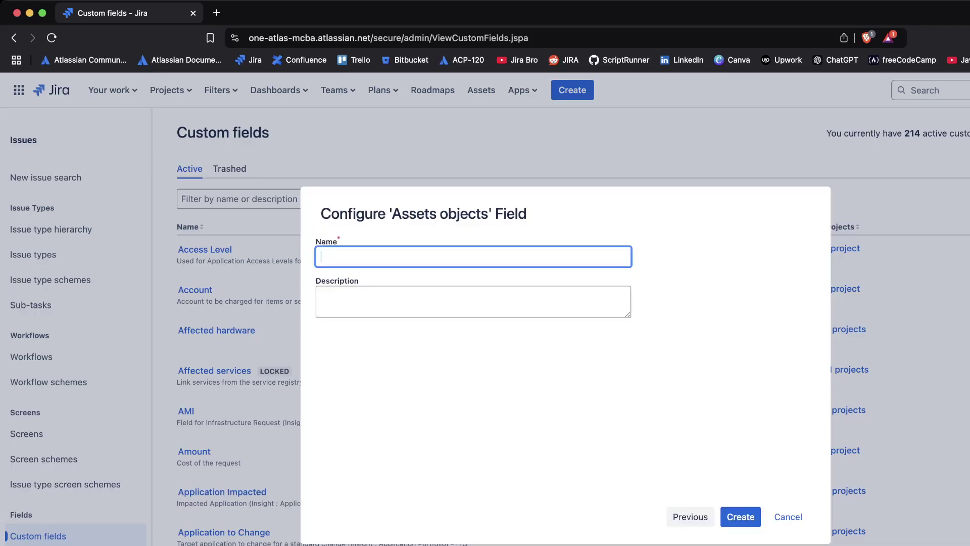
text(M)
key(BackSpace)
text(Computer Mouse)
key(Return)
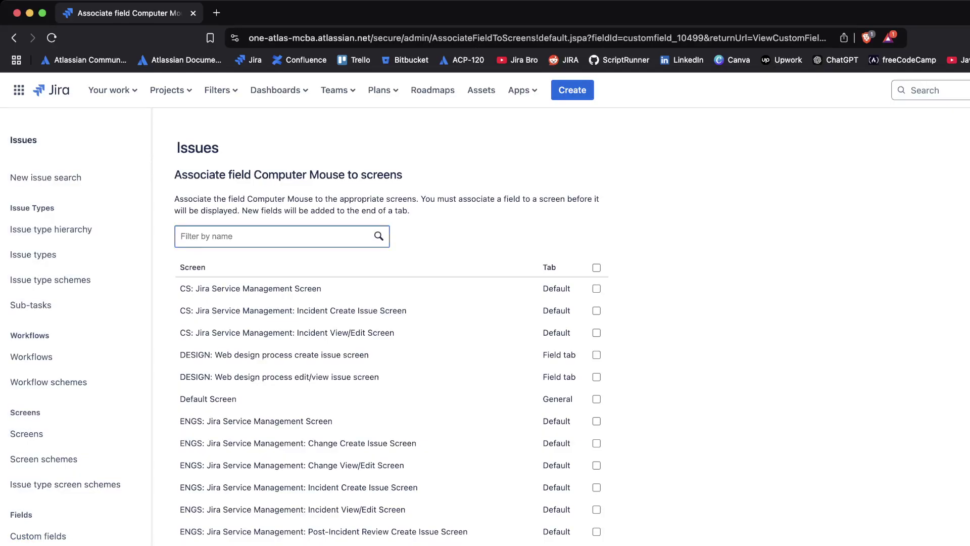
Associate the Computer Mouse field with every ITO: Jira Service Management screen, including the change, incident, problem and request fulfilment screens.
scroll(391, 328, down, 7)
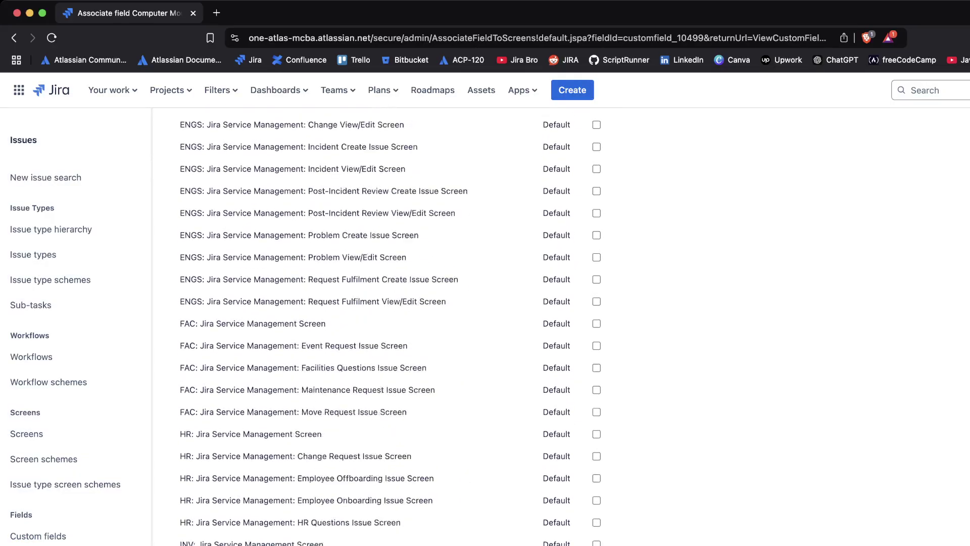
scroll(391, 329, down, 7)
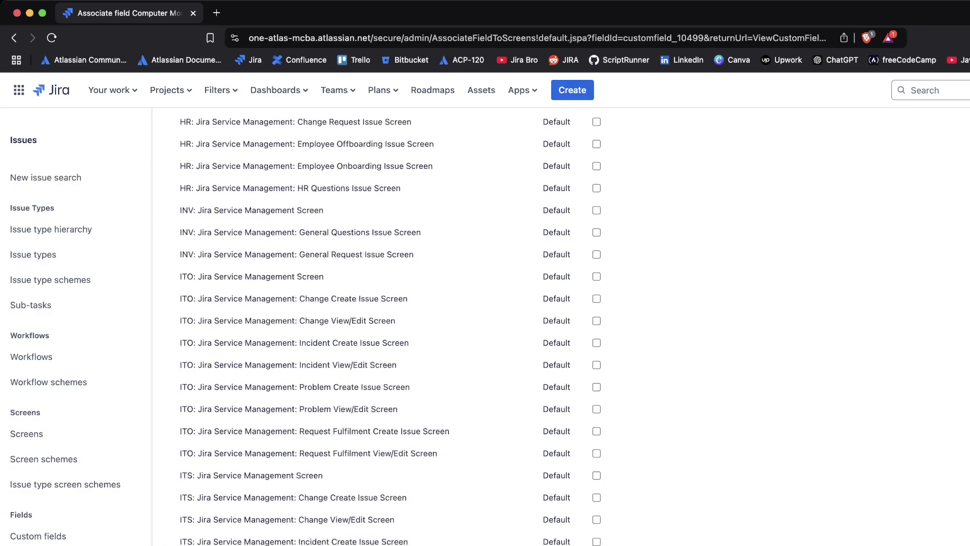
click(167, 90)
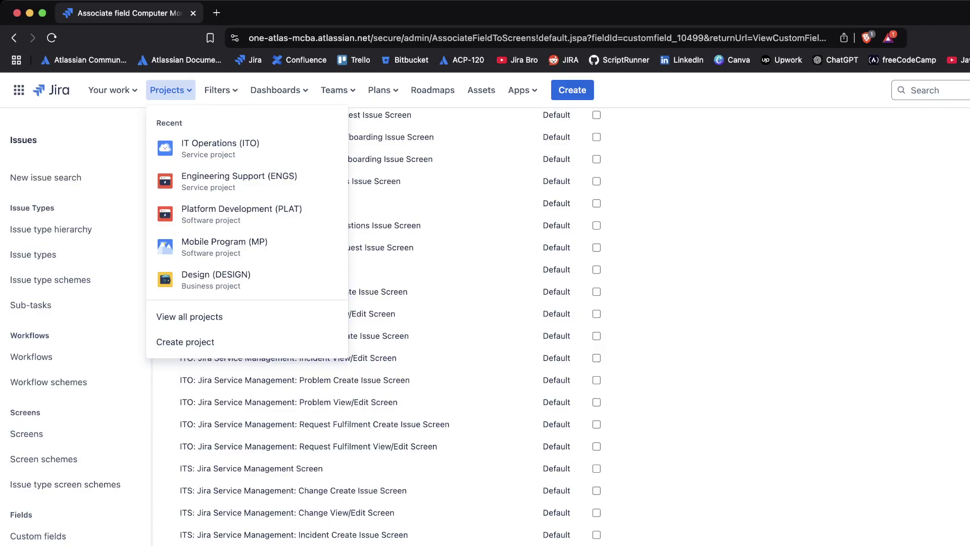
click(170, 90)
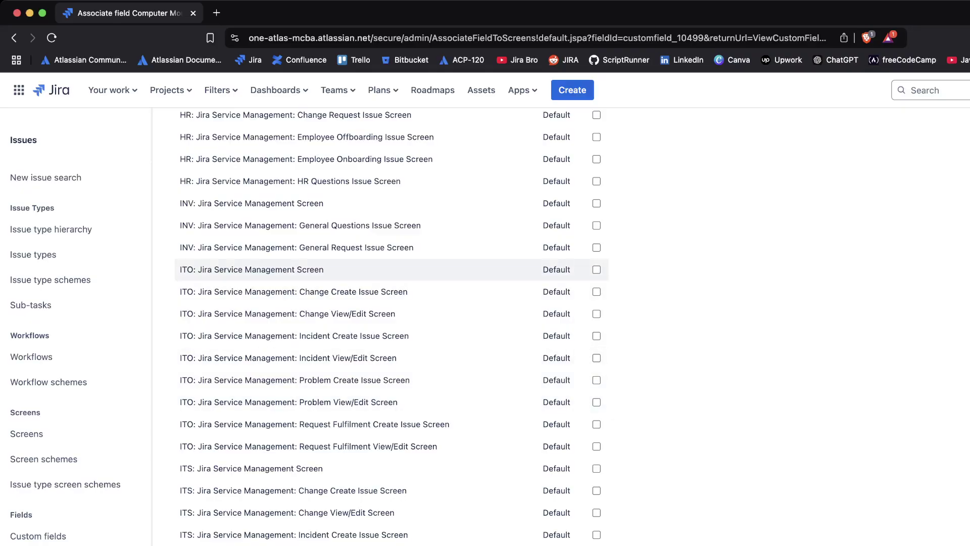
click(596, 269)
click(596, 292)
click(596, 314)
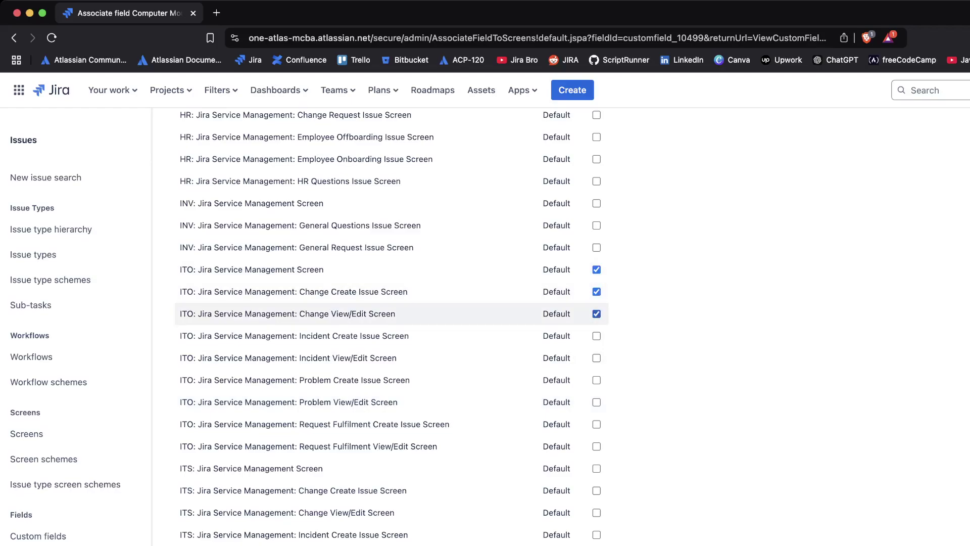
click(597, 335)
click(596, 357)
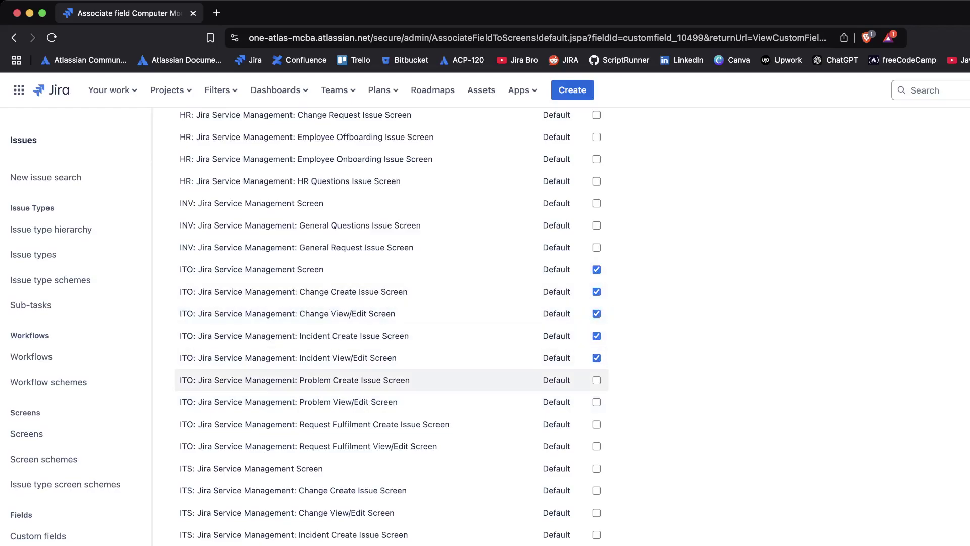
click(596, 380)
click(596, 401)
click(596, 424)
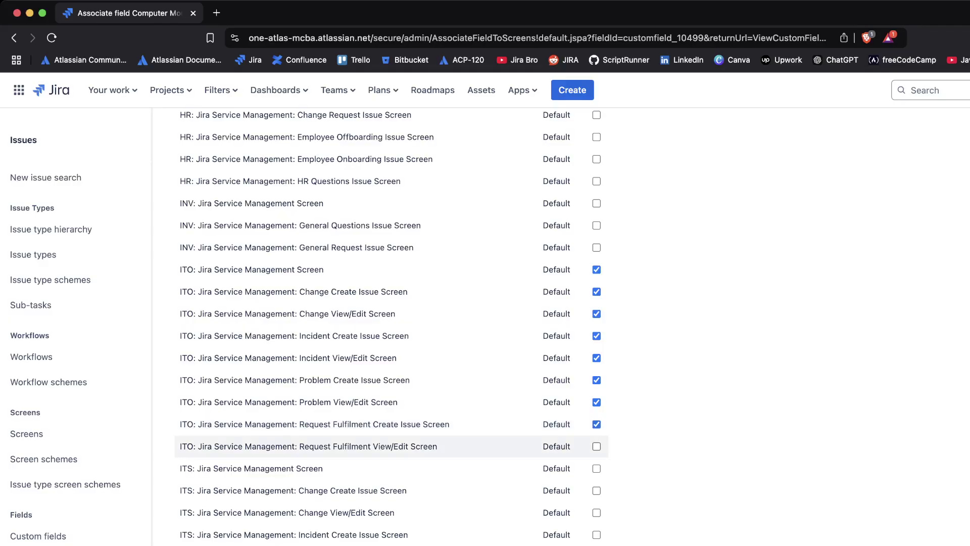
click(596, 446)
scroll(391, 324, down, 8)
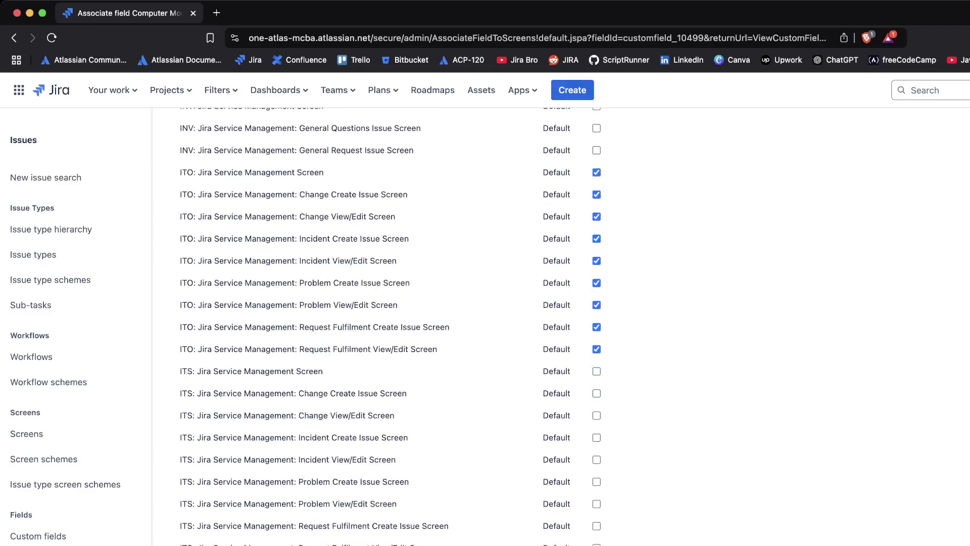
scroll(391, 324, down, 5)
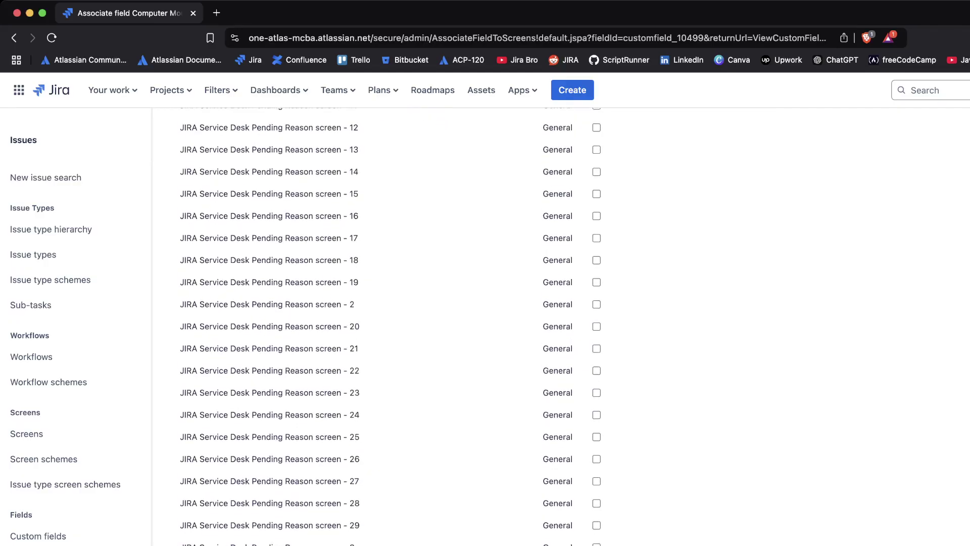
scroll(391, 323, down, 20)
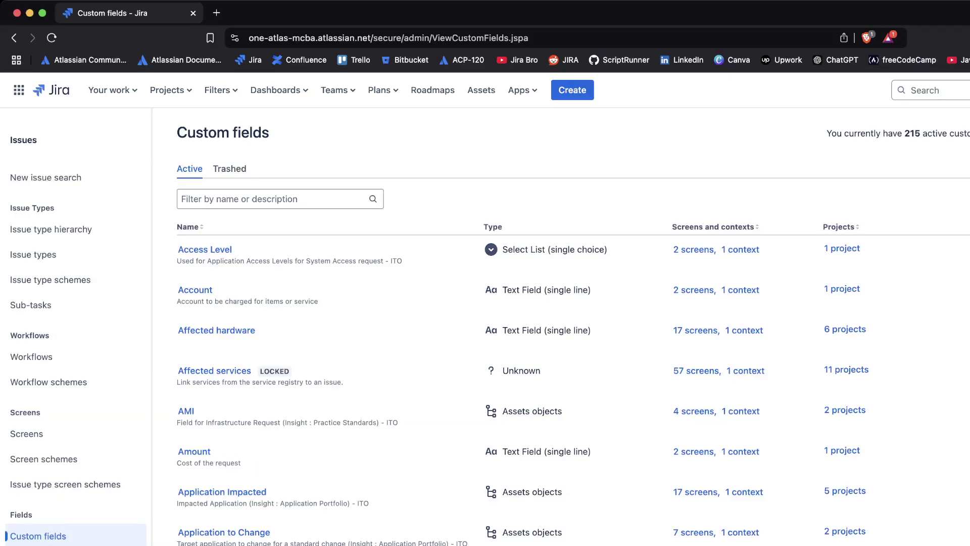
Filter the custom fields by "Computer" and open the Assets object configuration of the Computer Mouse field.
click(279, 199)
text(Comp)
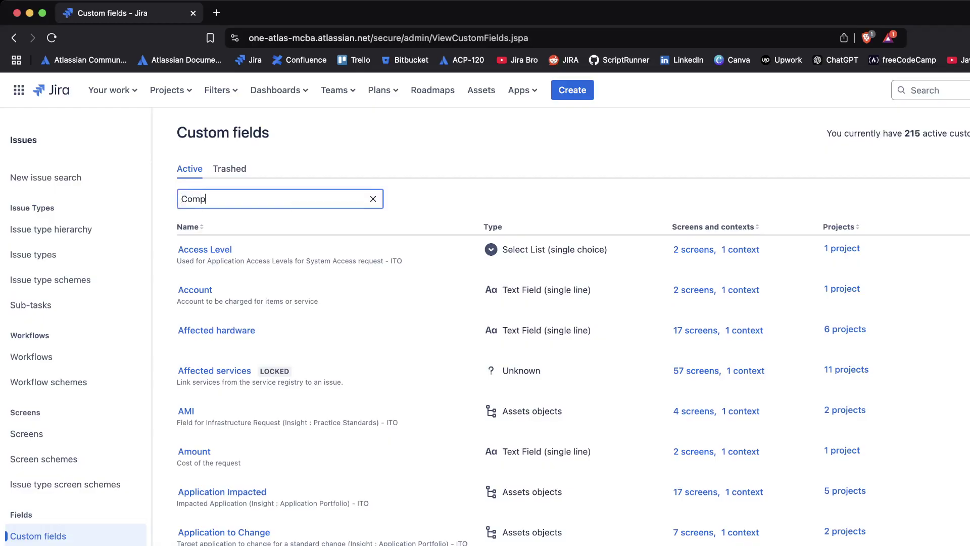
text(uter)
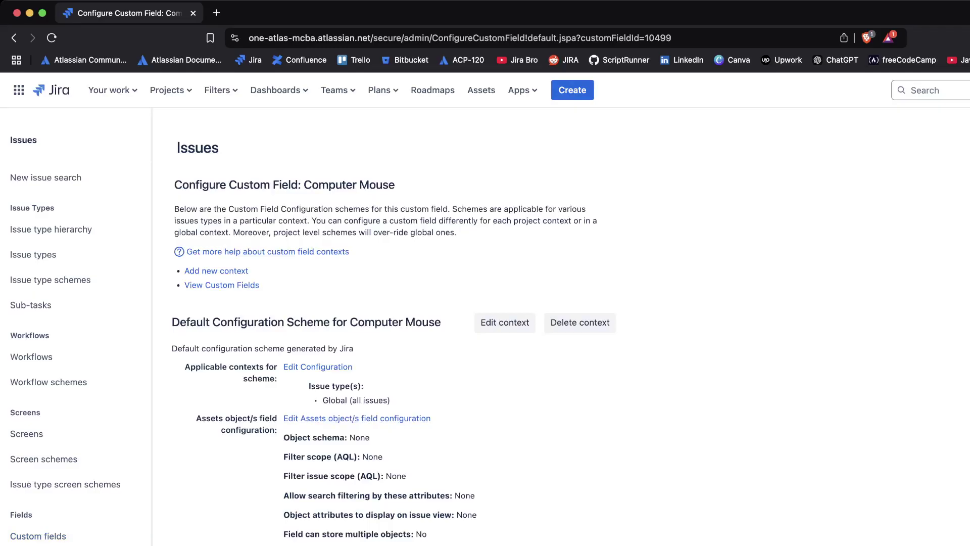
click(357, 418)
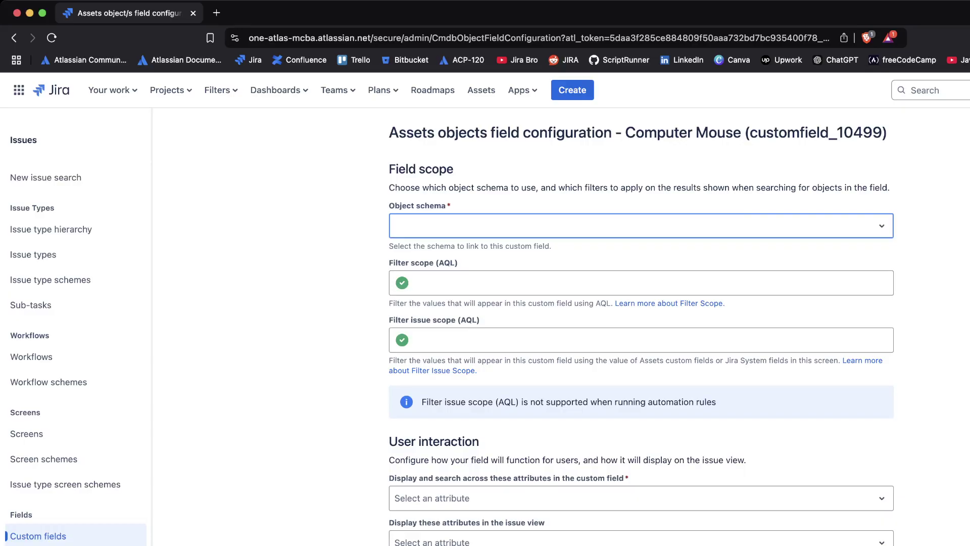
Set the field's object schema to IT Employee Assets.
key(Down)
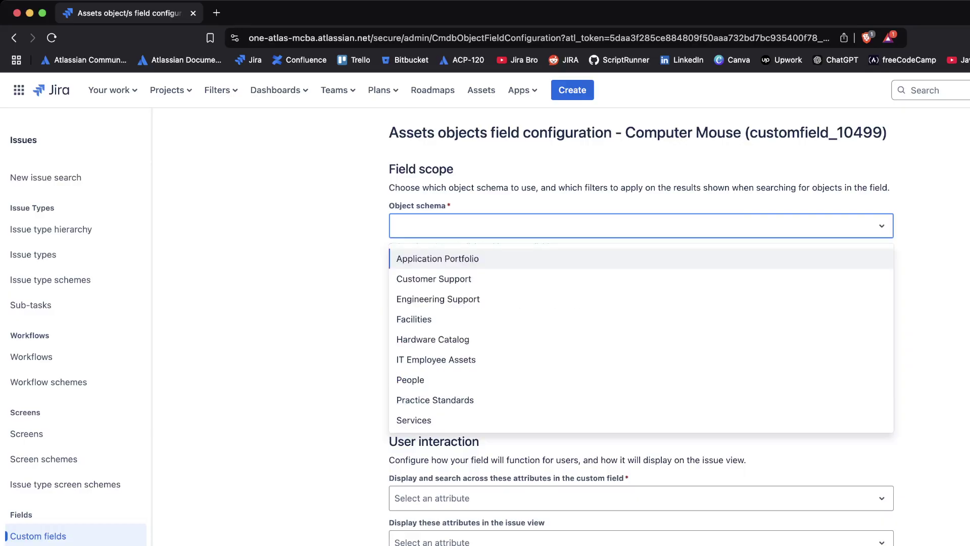
key(Down)
key(Down)
key(Down)
key(Down)
key(Down)
key(Return)
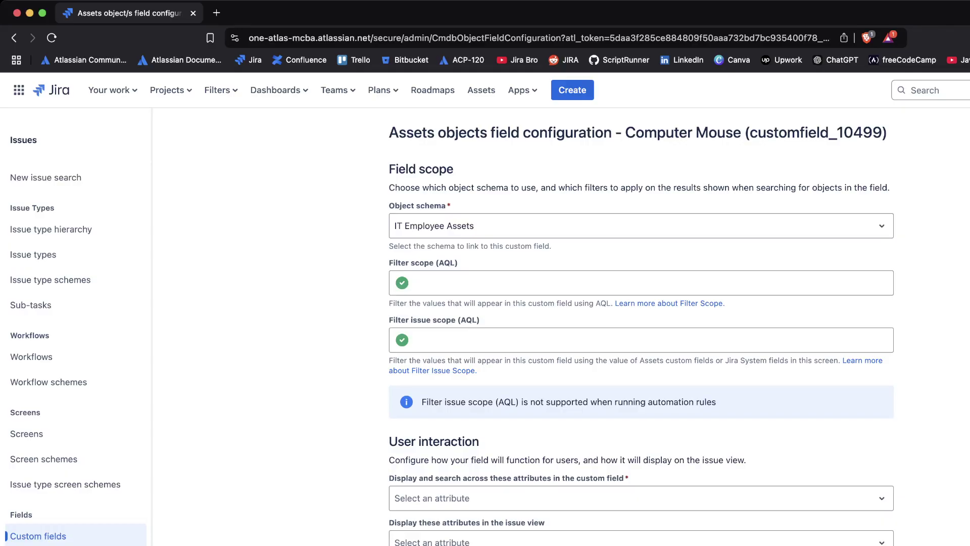
Set the AQL filter scope to objectType = "Supported mice", checking the object type's name in the IT Employee Assets schema.
click(413, 282)
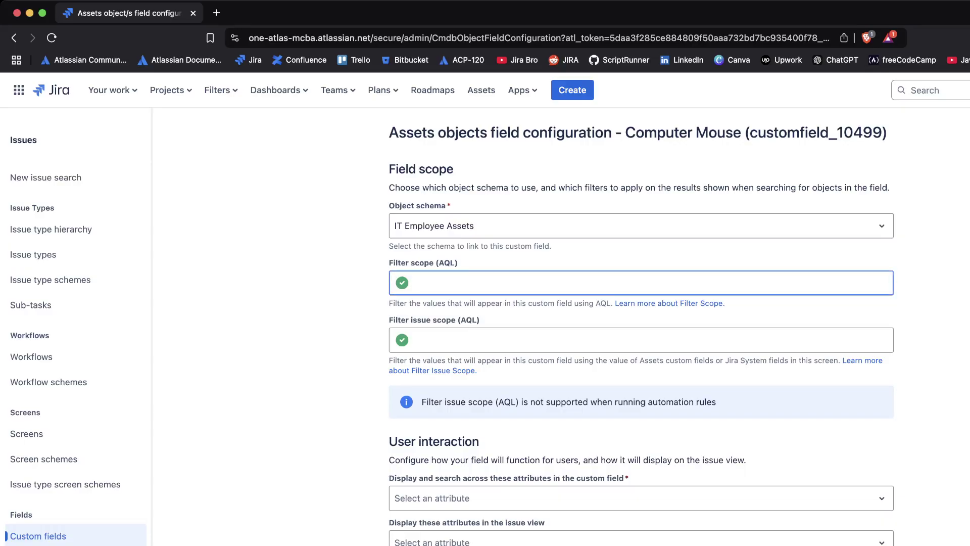
text(objectT)
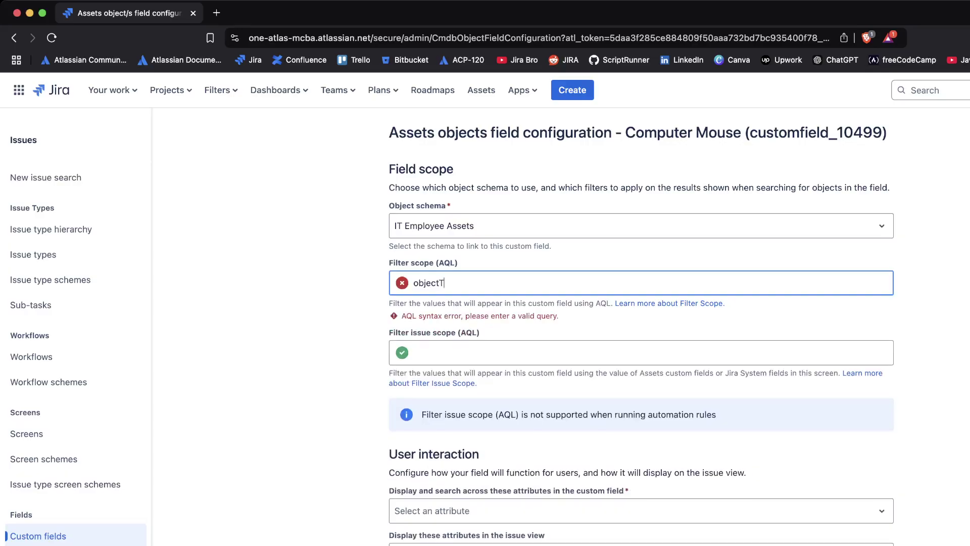
text(ype = ")
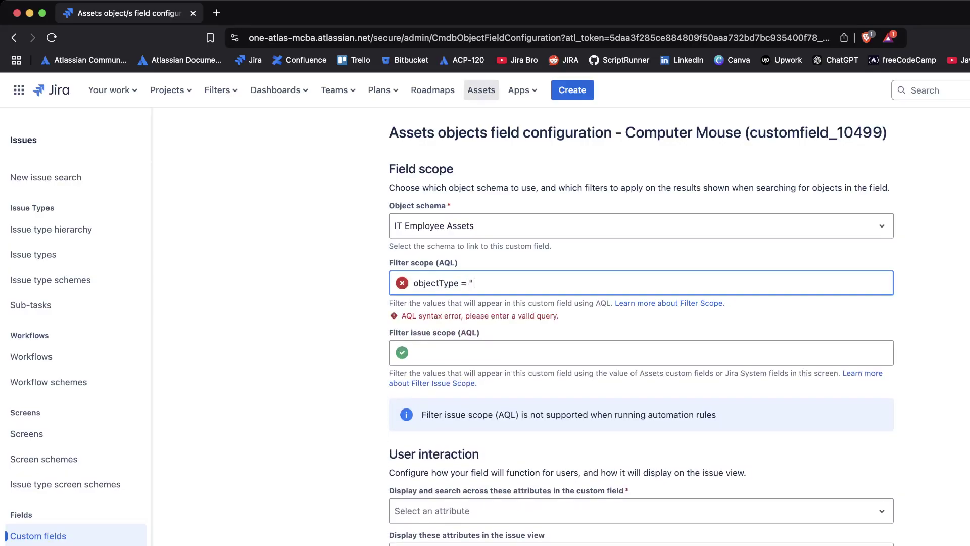
click(481, 89)
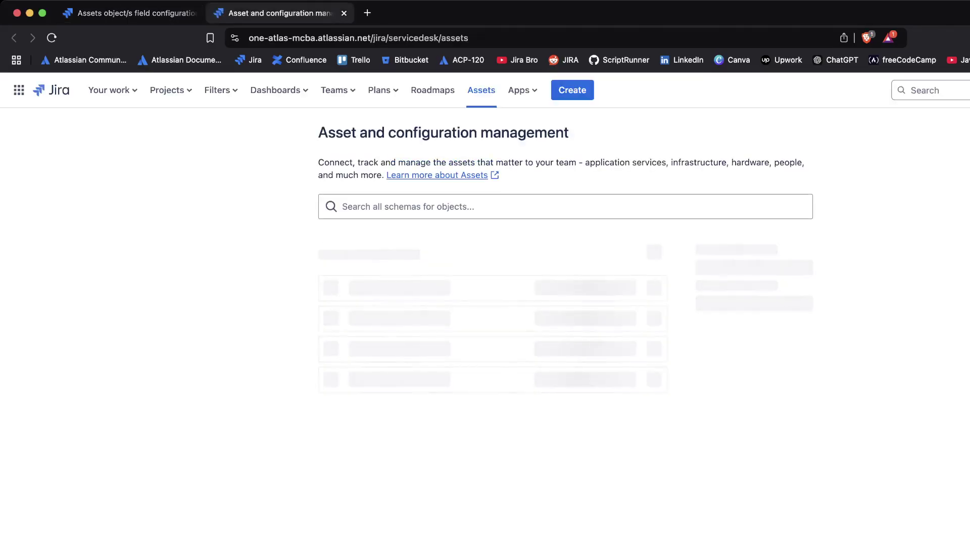
click(383, 450)
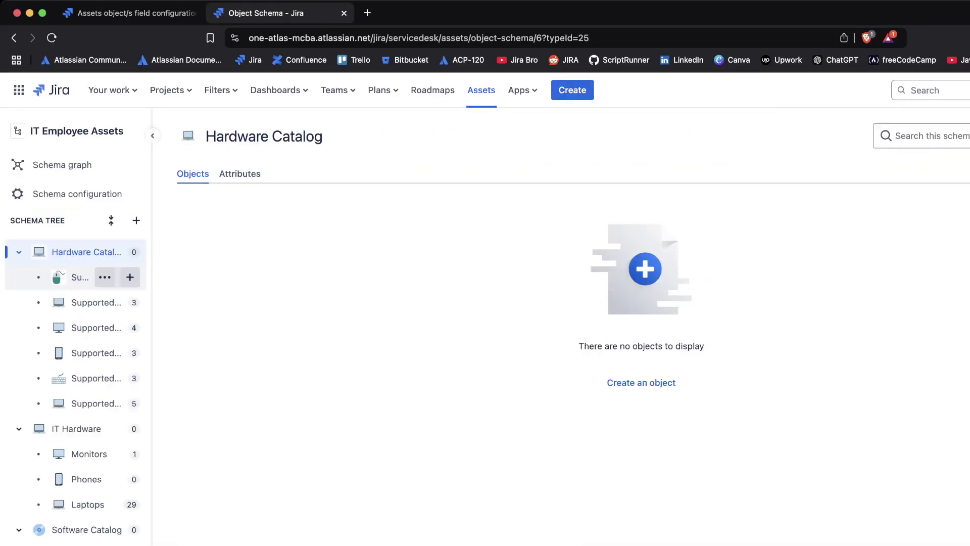
click(58, 277)
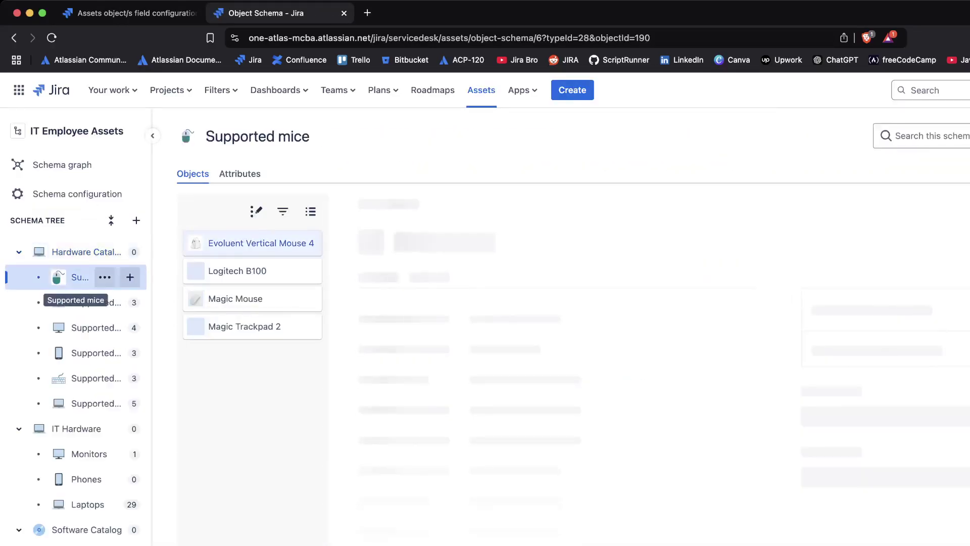
click(117, 14)
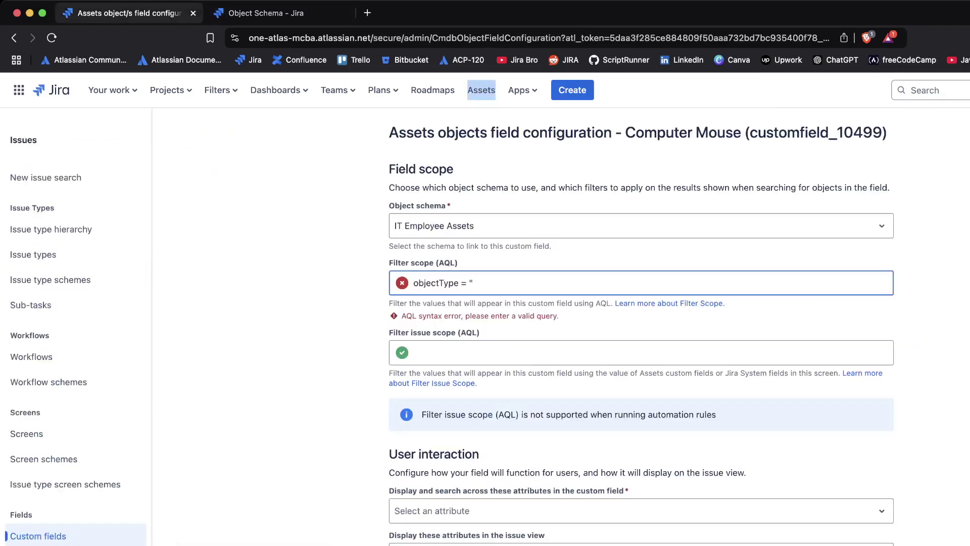
click(474, 283)
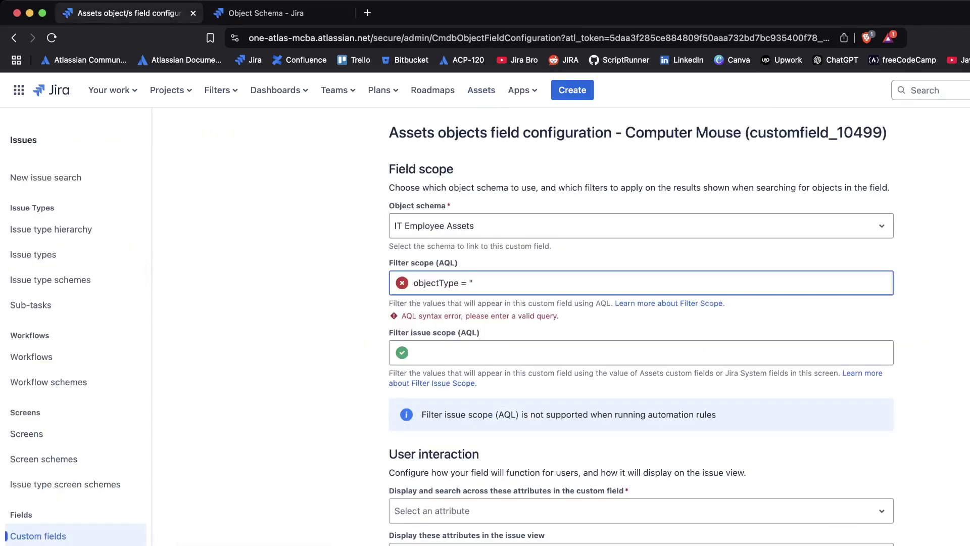
text(Supported mice)
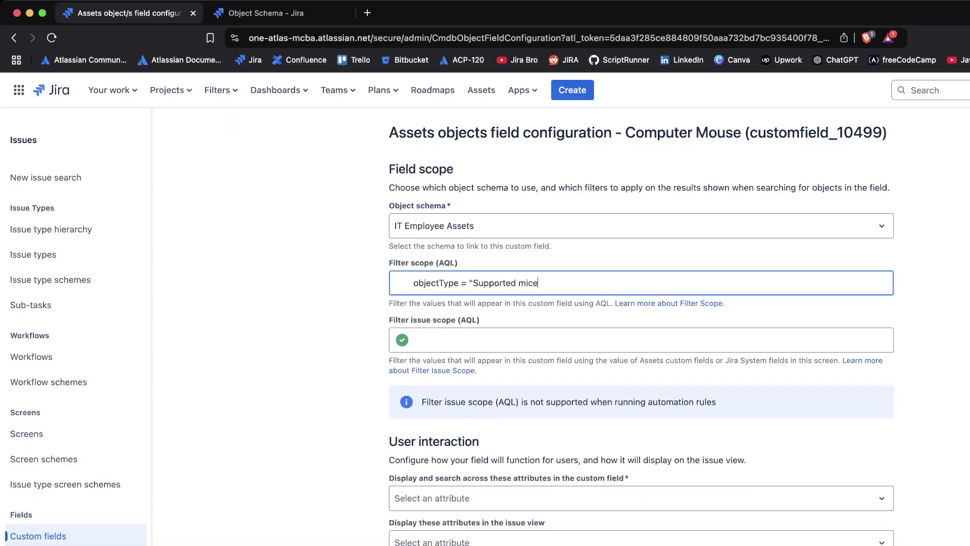
text(")
Choose Manufacturer as the attribute to display and search across in the custom field.
scroll(641, 327, down, 1)
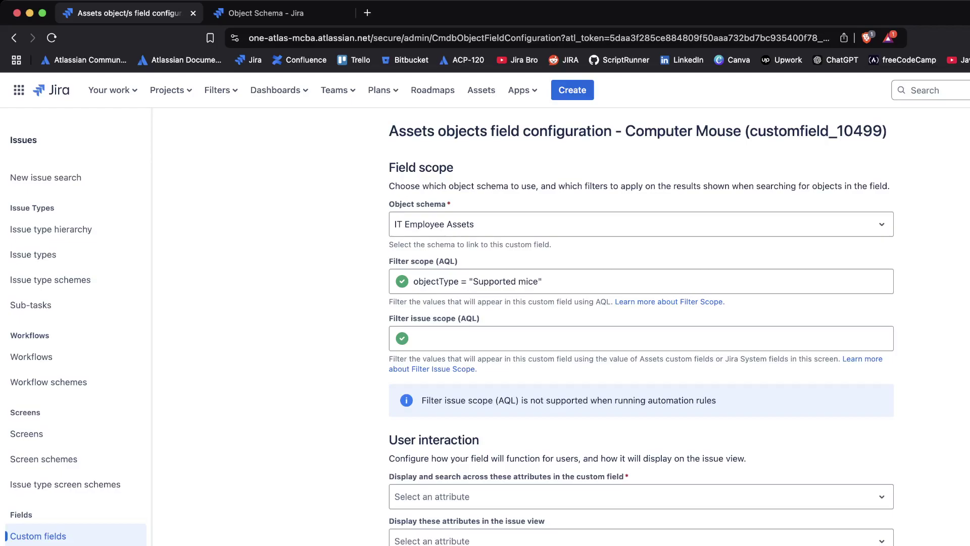
click(431, 496)
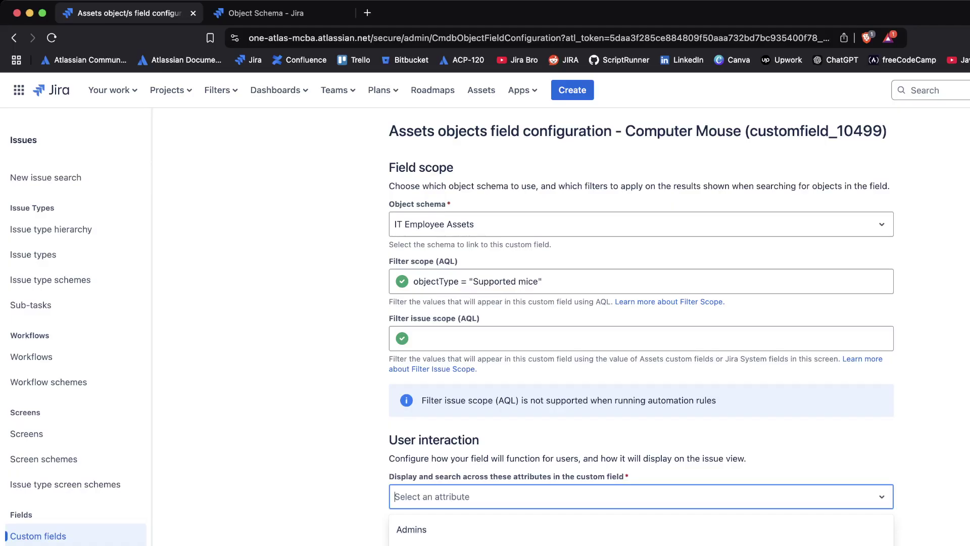
scroll(641, 531, down, 3)
scroll(641, 531, down, 3)
scroll(641, 530, down, 2)
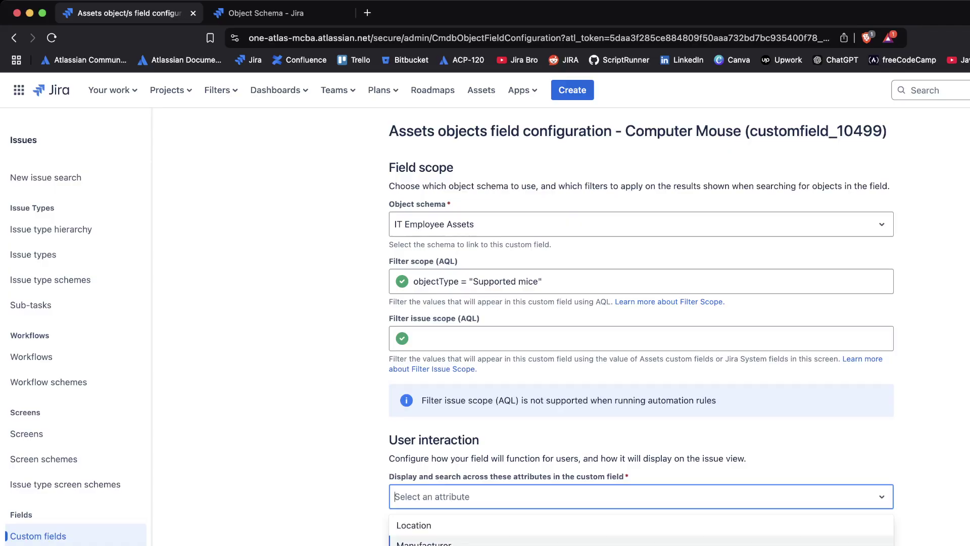
click(425, 543)
Choose Manufacturer as the attribute displayed in the issue view.
click(424, 540)
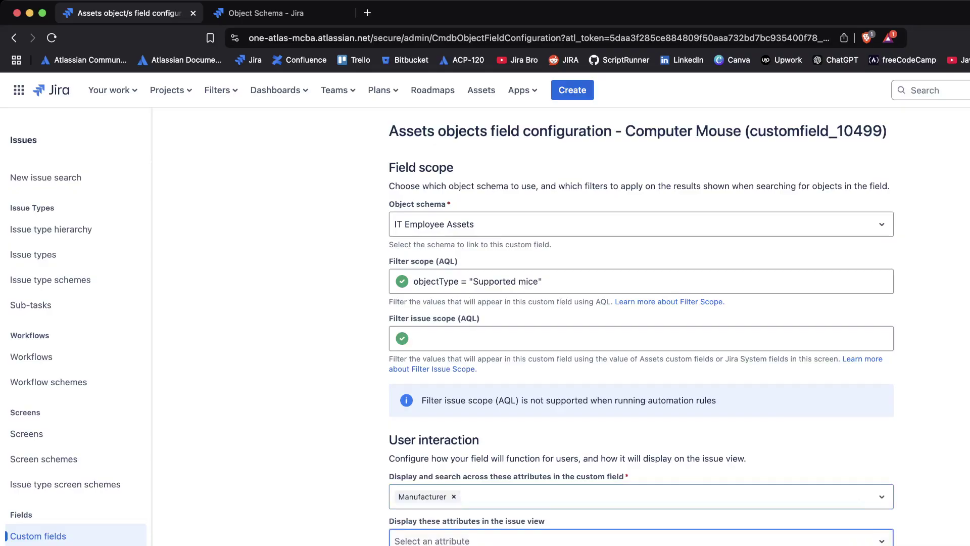
text(Man)
key(Return)
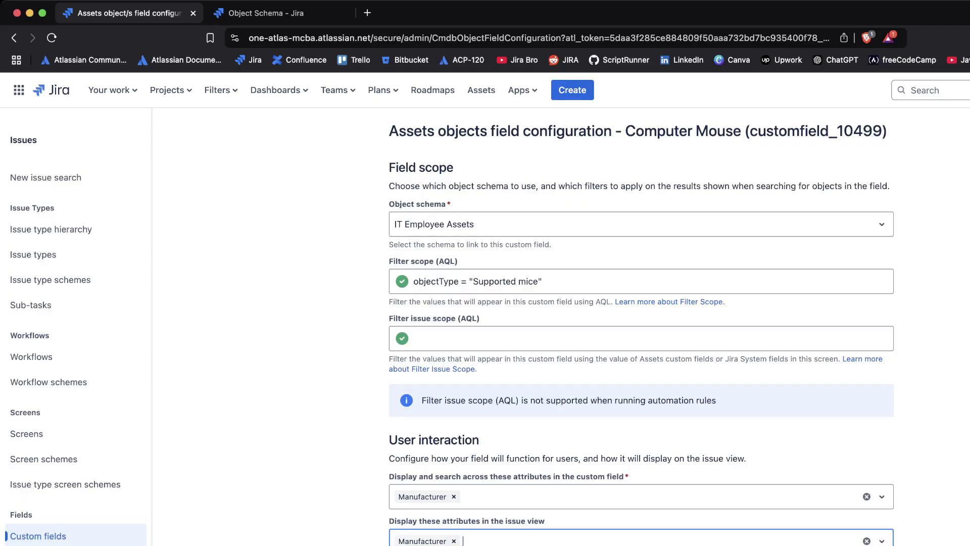
key(Tab)
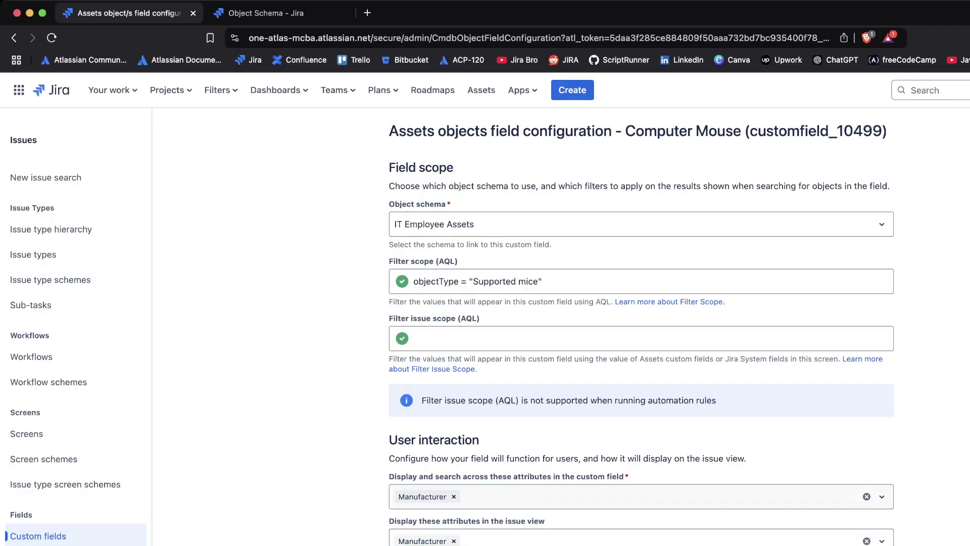
Save the Computer Mouse field's Assets configuration and open the IT Operations project.
key(Return)
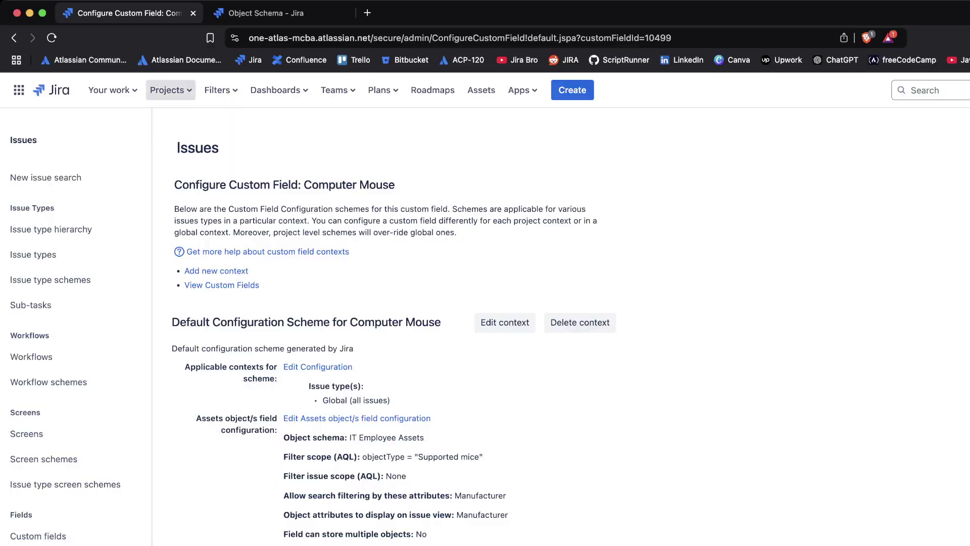
click(171, 90)
click(220, 148)
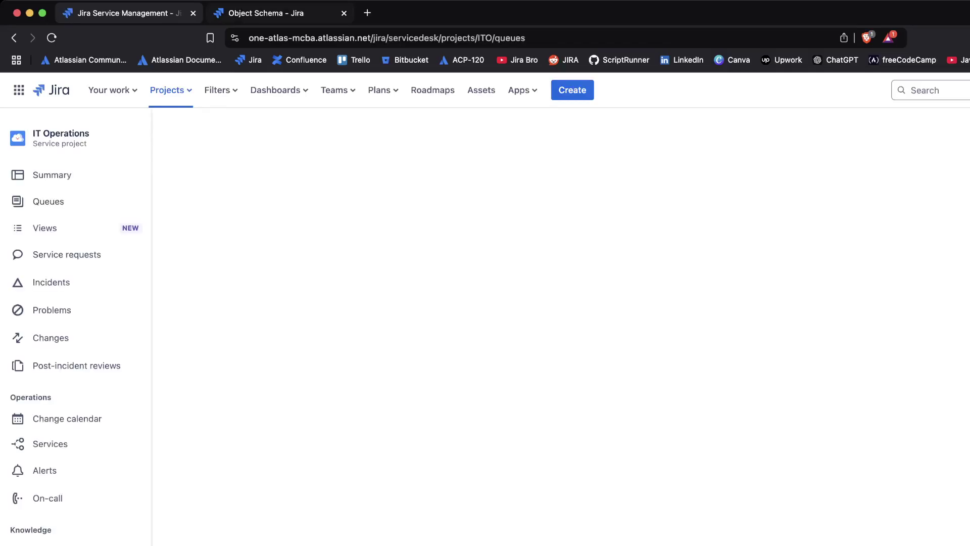
click(279, 13)
key(ctrl+Tab)
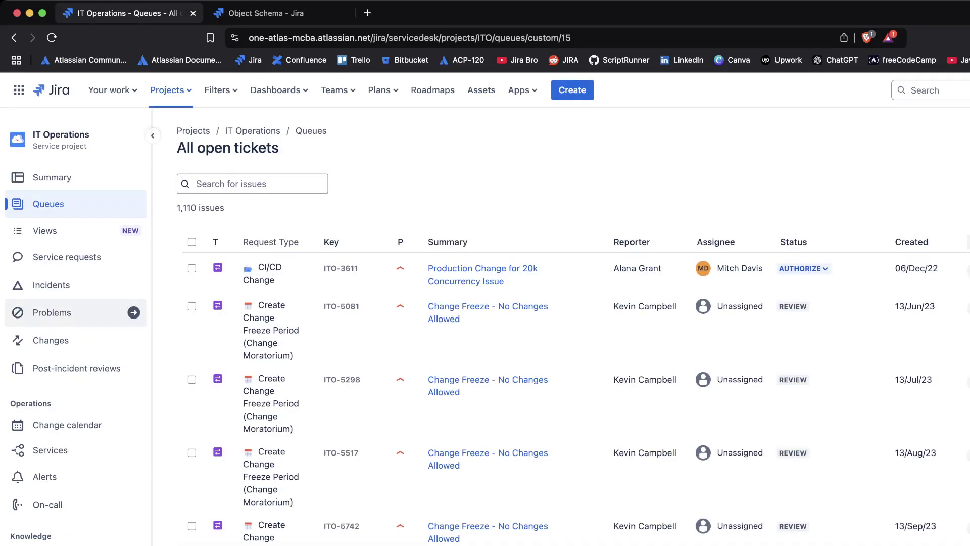
Open the Forms page under request management in the IT Operations project settings.
scroll(570, 397, down, 5)
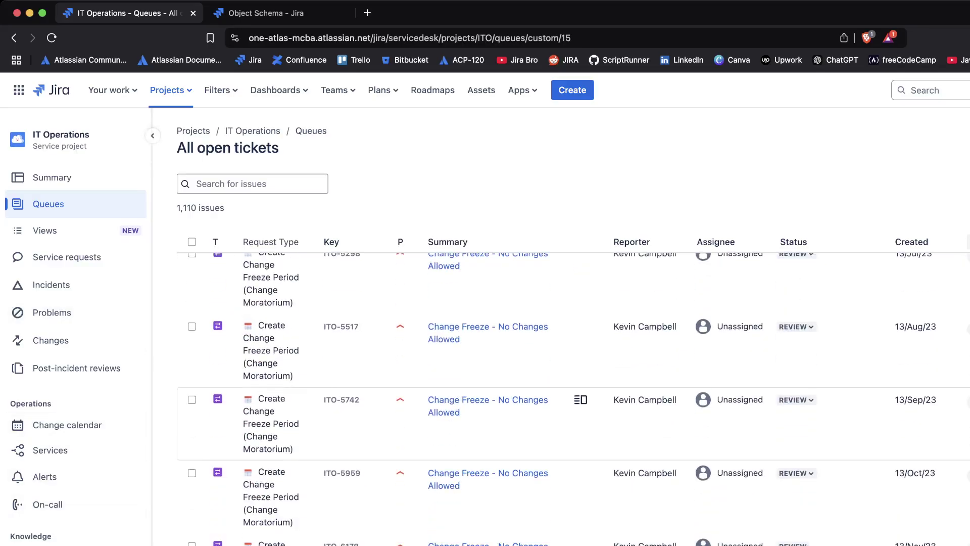
scroll(505, 399, down, 10)
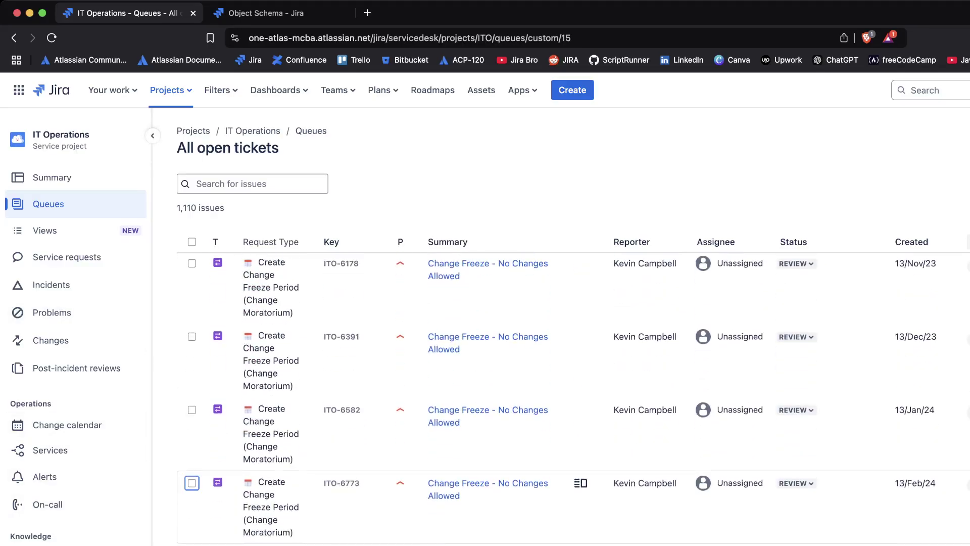
key(Tab)
key(Tab)
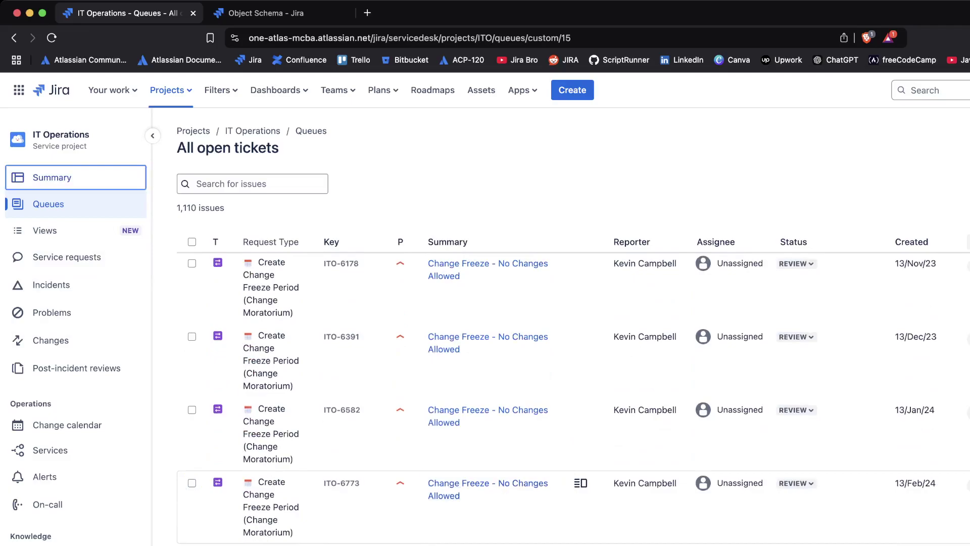
key(Tab)
key(Tab)
key(Tab)
key(Tab)
key(Tab)
key(Tab)
key(Tab)
key(Tab)
key(Tab)
key(Tab)
key(Tab)
key(Tab)
key(Tab)
key(Tab)
key(Tab)
key(Tab)
key(Tab)
key(Tab)
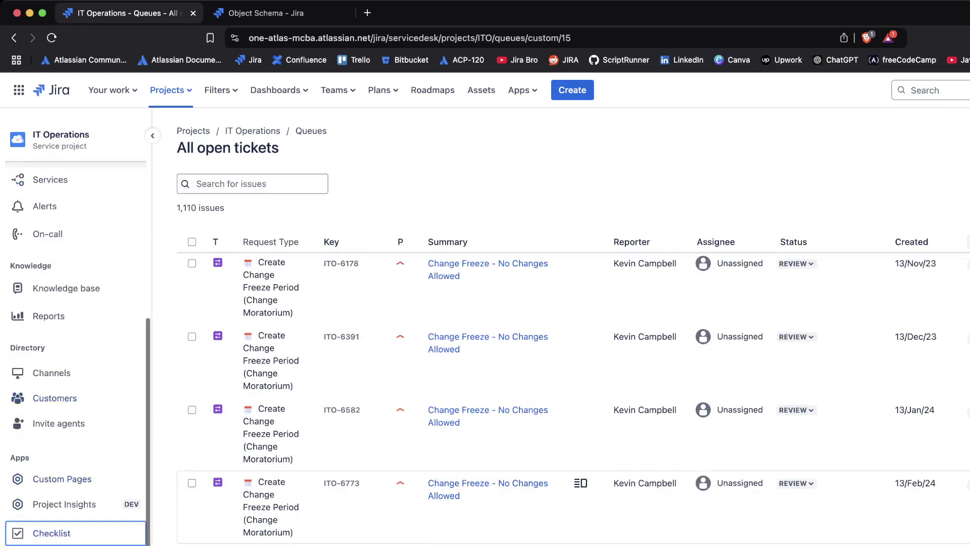
scroll(76, 343, down, 4)
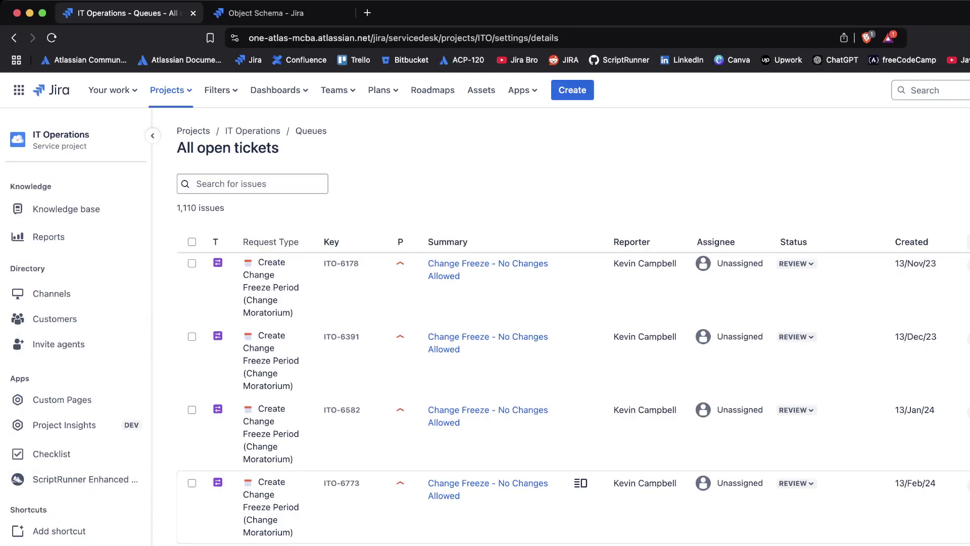
click(39, 384)
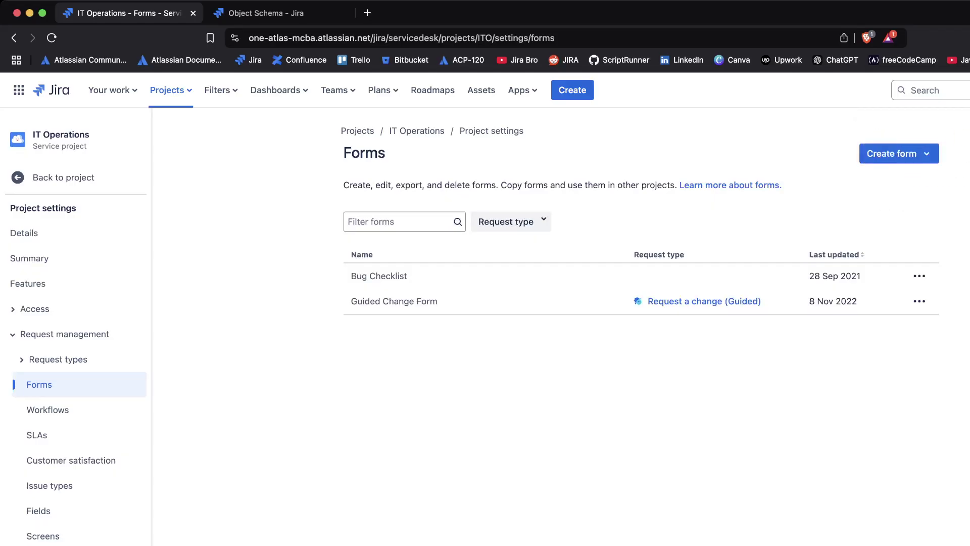
Create a blank form titled Supported Mouse.
click(898, 153)
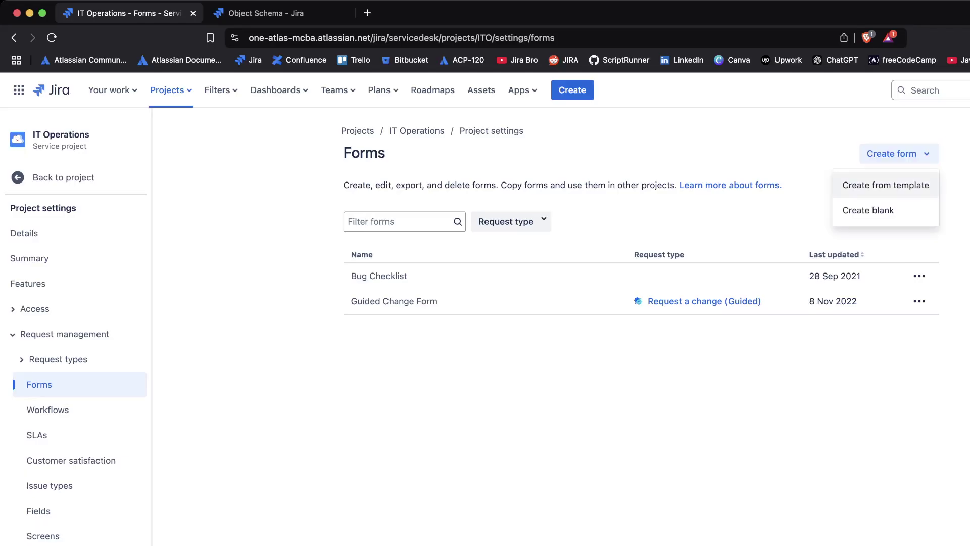
key(Down)
key(Return)
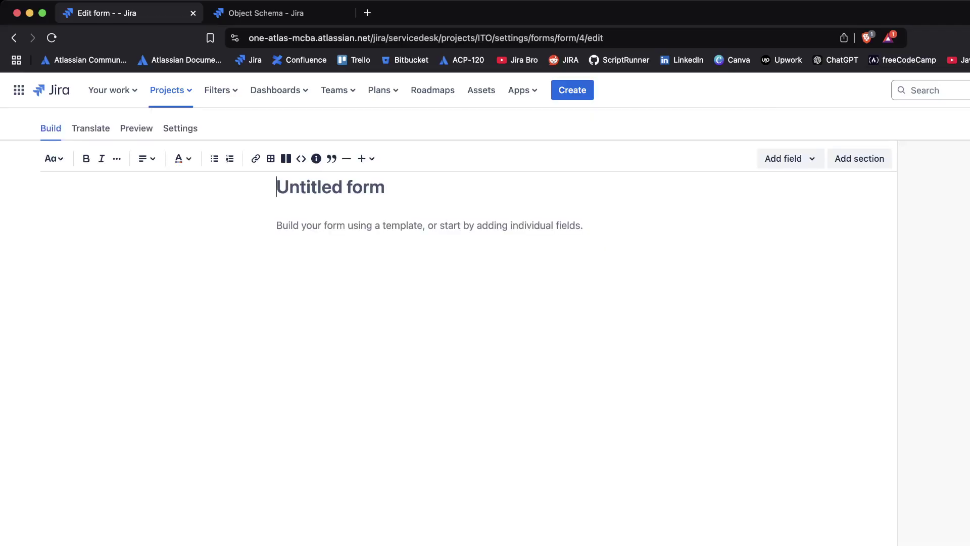
text(Su)
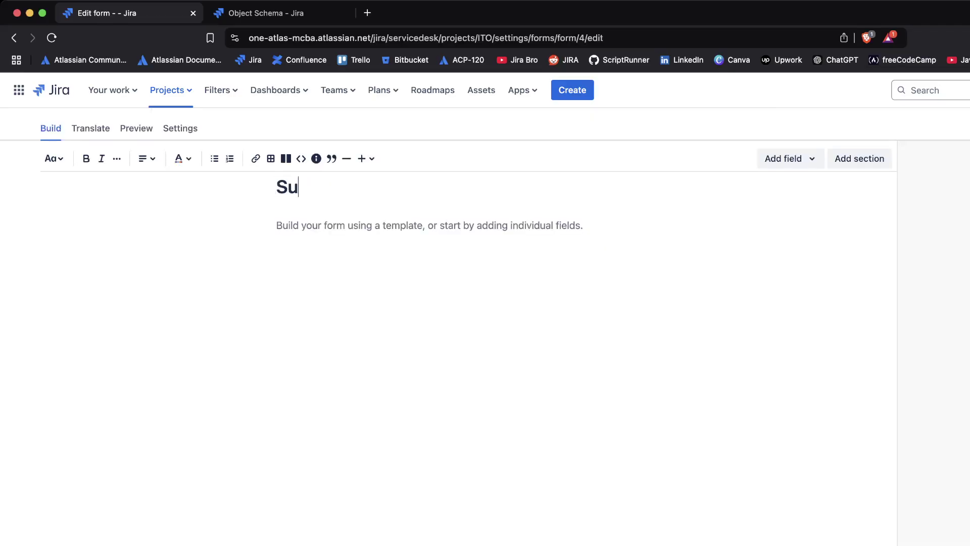
text(pported M)
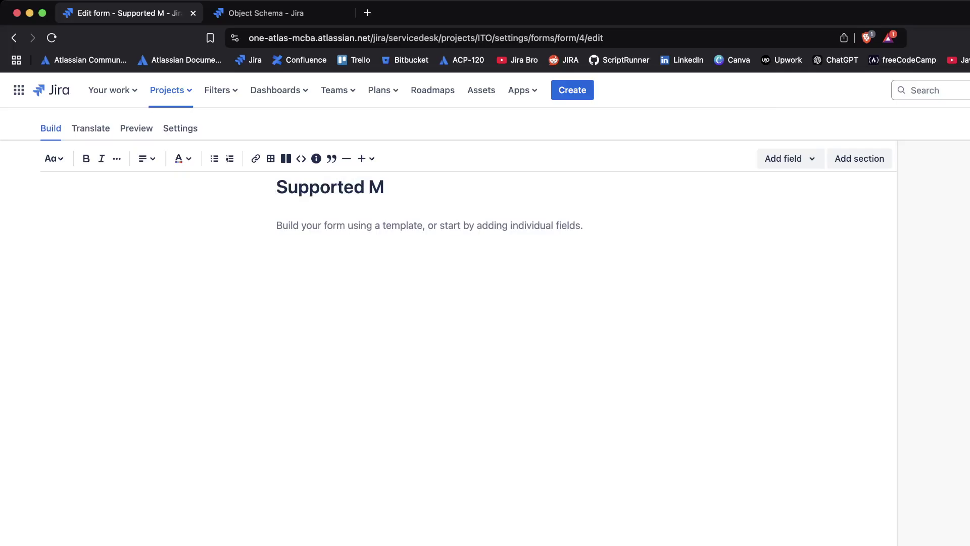
text(ouse)
Add an Assets objects field to the form with the display name Mouse Models.
click(787, 158)
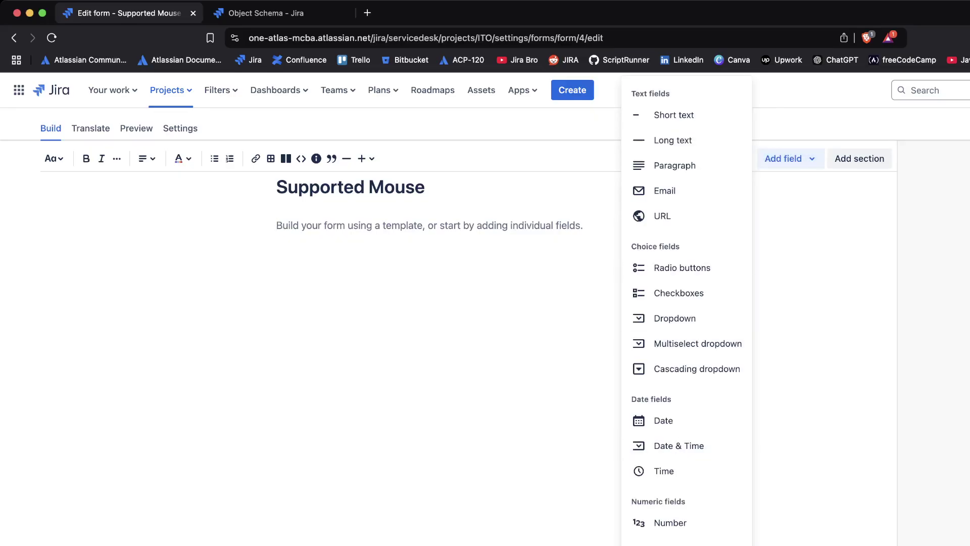
key(Down)
key(Down)
key(Down)
key(Down)
key(Down)
key(Down)
key(Down)
key(Down)
key(Down)
key(Down)
key(Down)
key(Down)
key(Down)
key(Down)
key(Down)
key(Down)
key(Down)
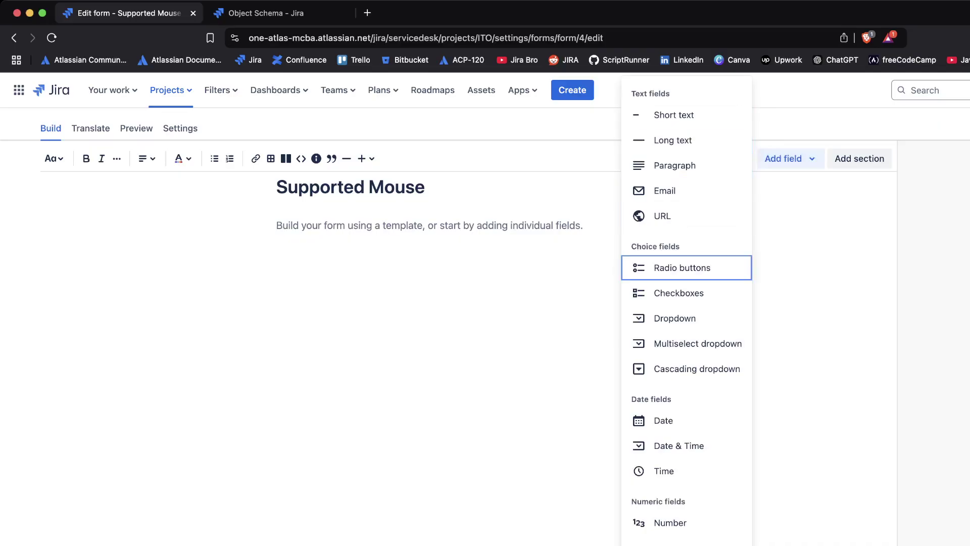
key(Down)
key(Down)
key(Down)
key(Down)
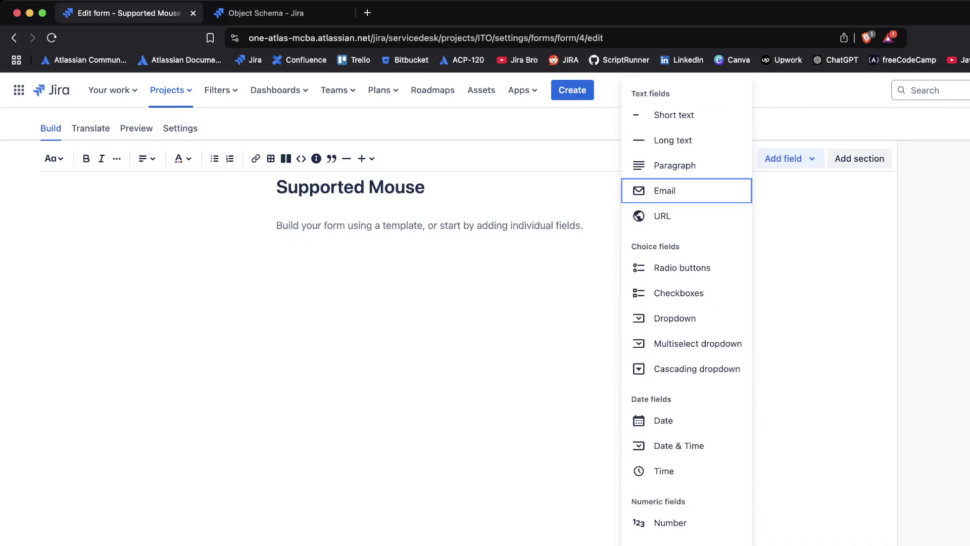
key(Up)
key(Up)
key(Up)
key(Up)
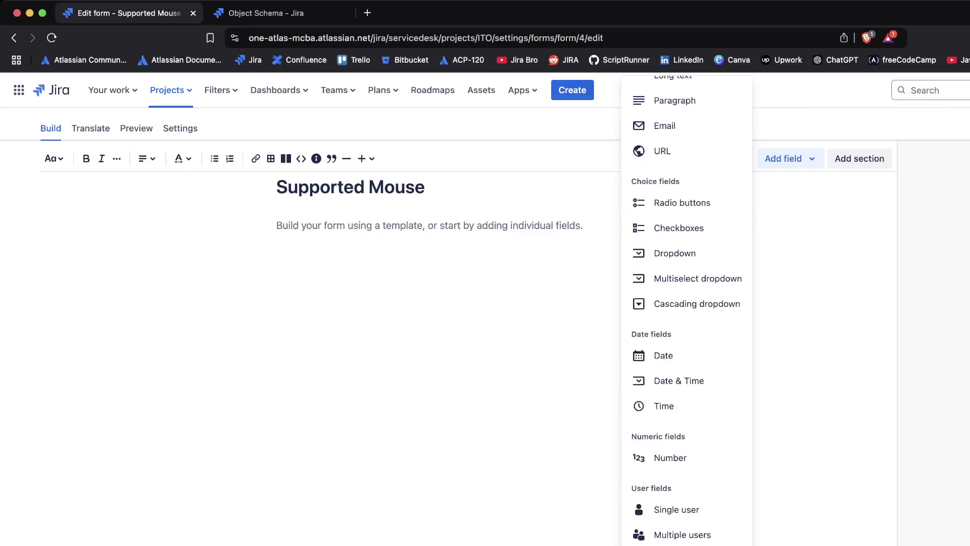
key(Return)
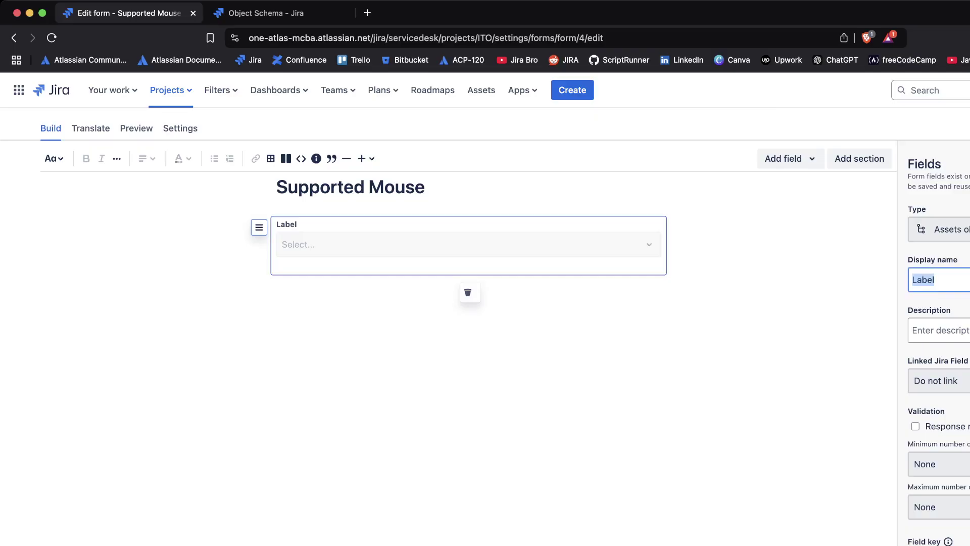
text(Mouse Models)
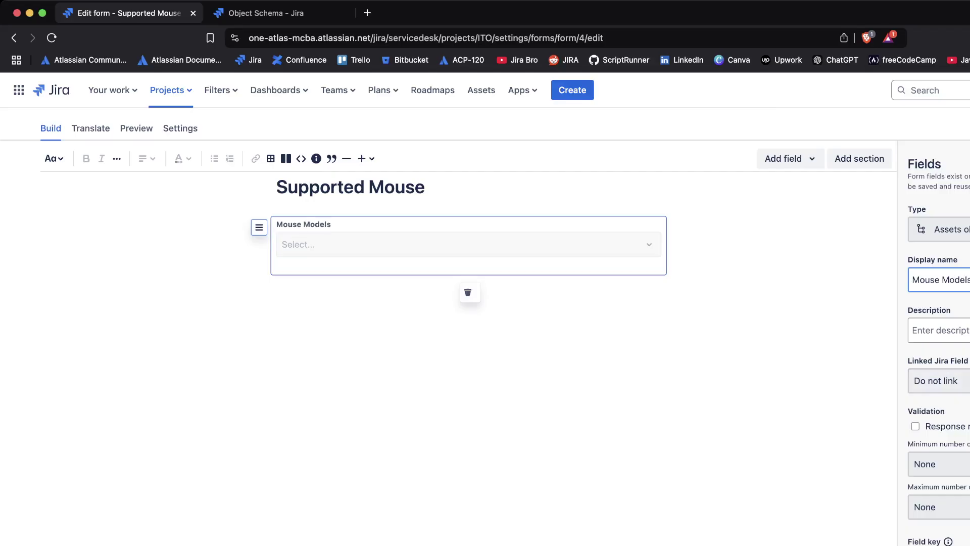
Make a response to the Mouse Models field required and link it to the Computer Mouse Jira field.
click(915, 426)
click(938, 380)
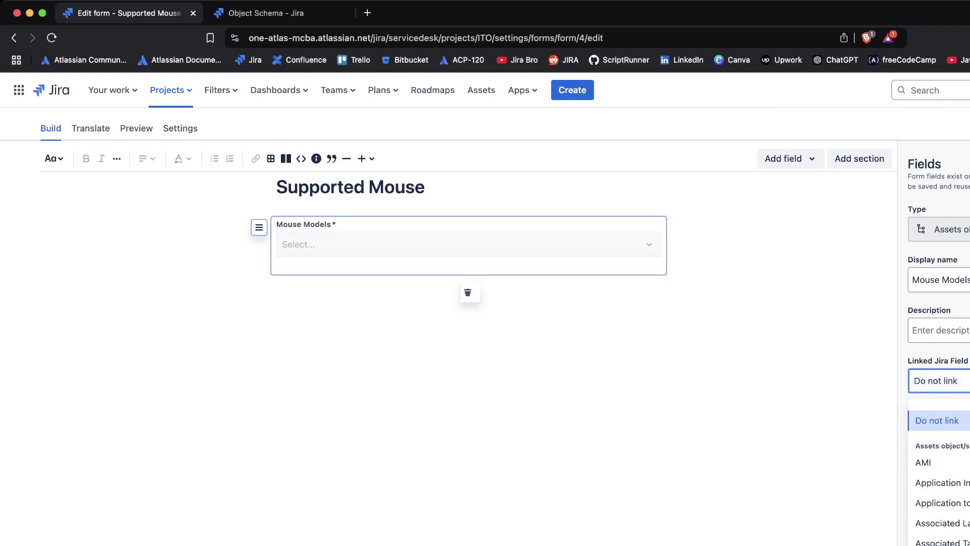
scroll(939, 475, down, 10)
scroll(938, 475, up, 10)
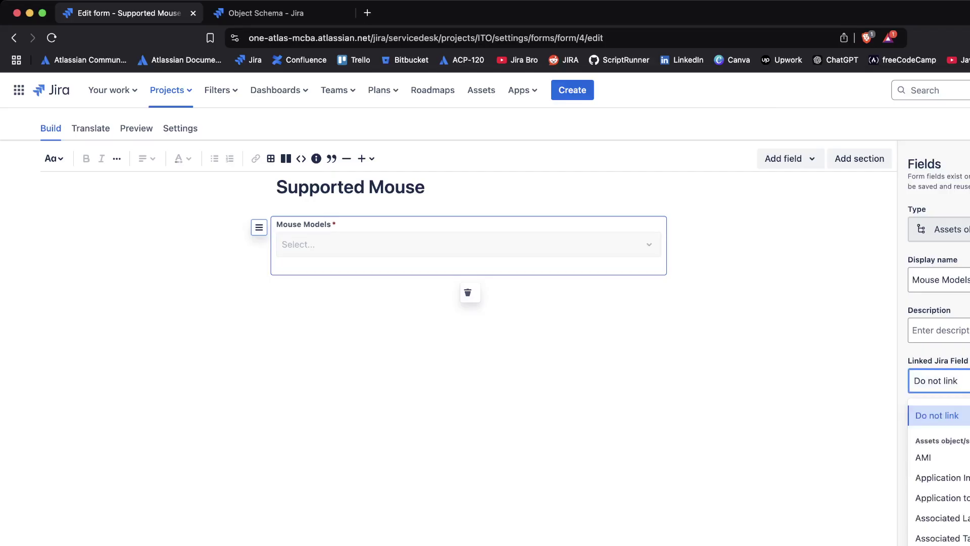
scroll(939, 475, down, 2)
scroll(938, 489, down, 3)
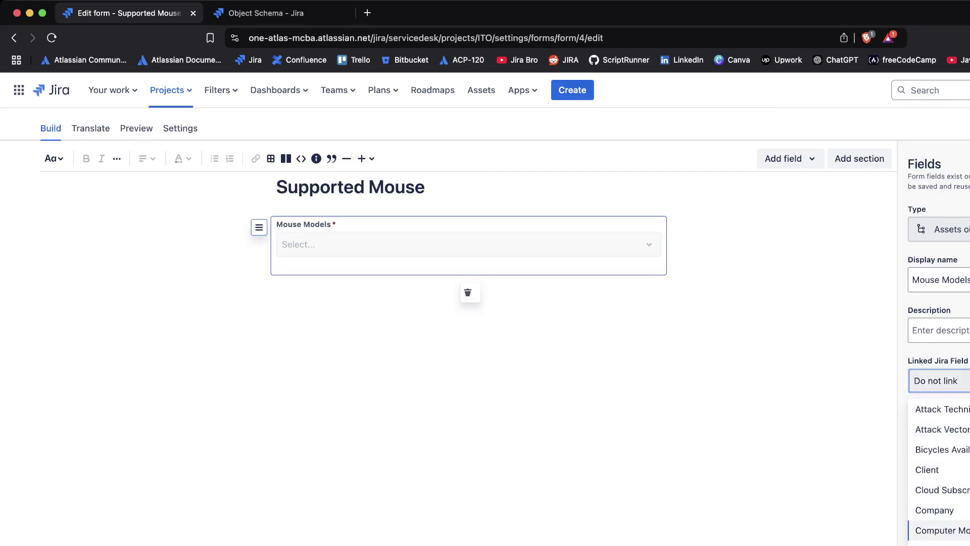
click(939, 530)
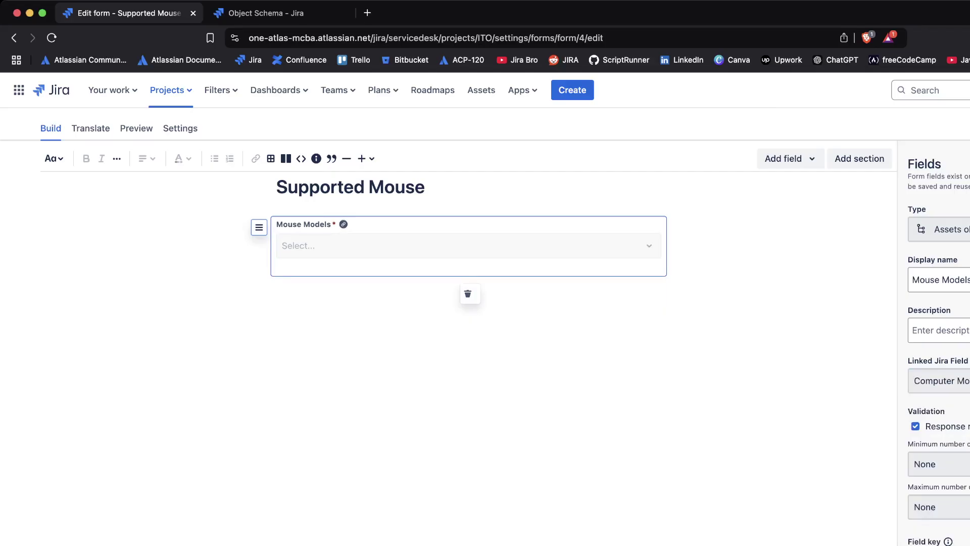
drag(912, 360, 969, 360)
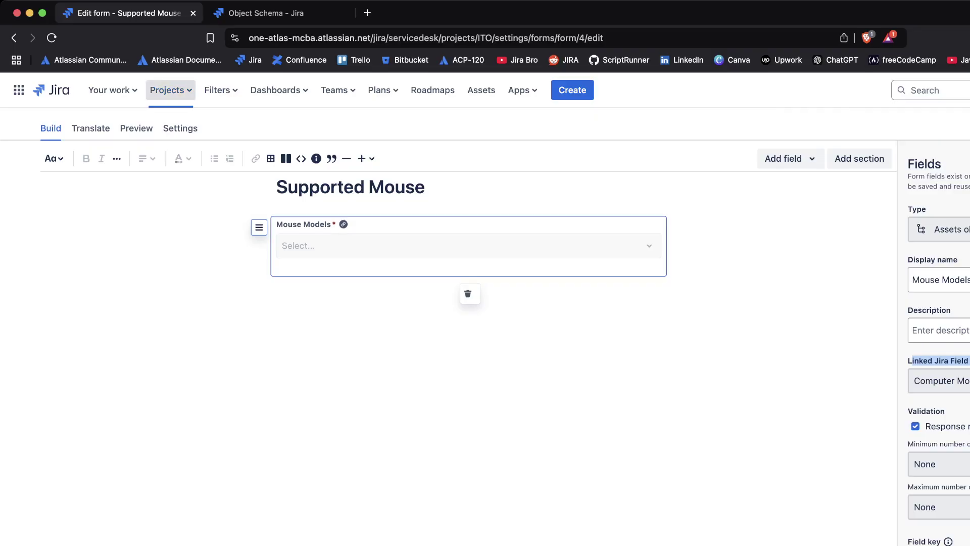
Leave the form editor, open the Request architecture review service request type and choose to attach an existing form.
click(171, 90)
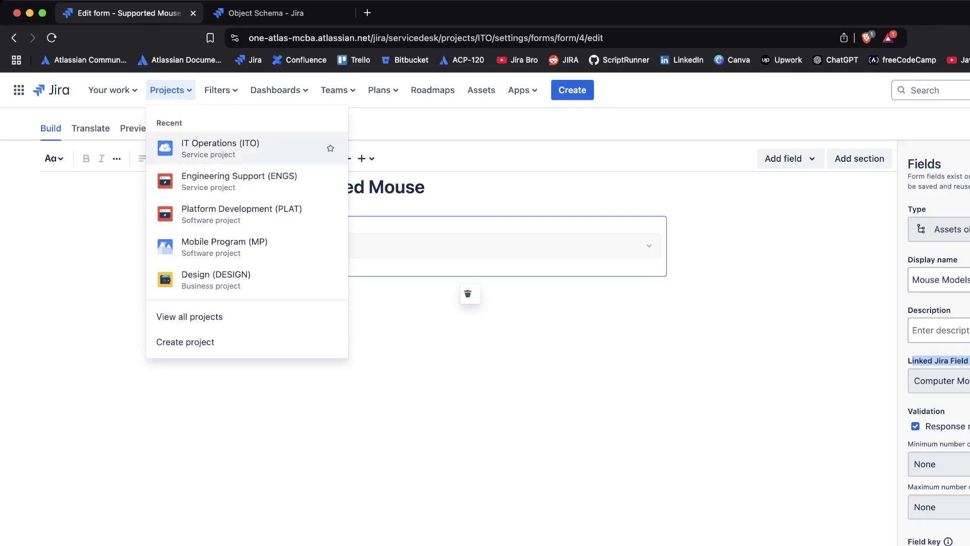
key(super+bracketleft)
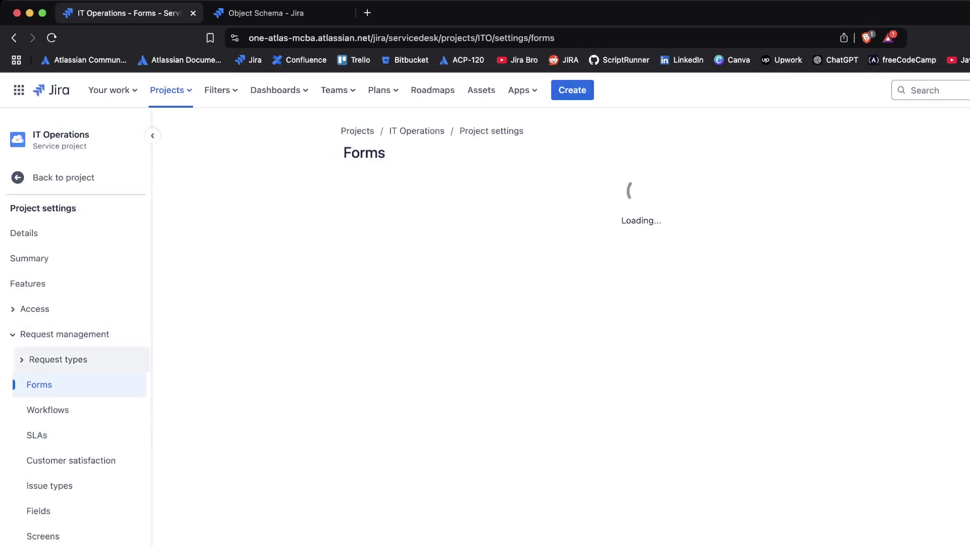
click(57, 357)
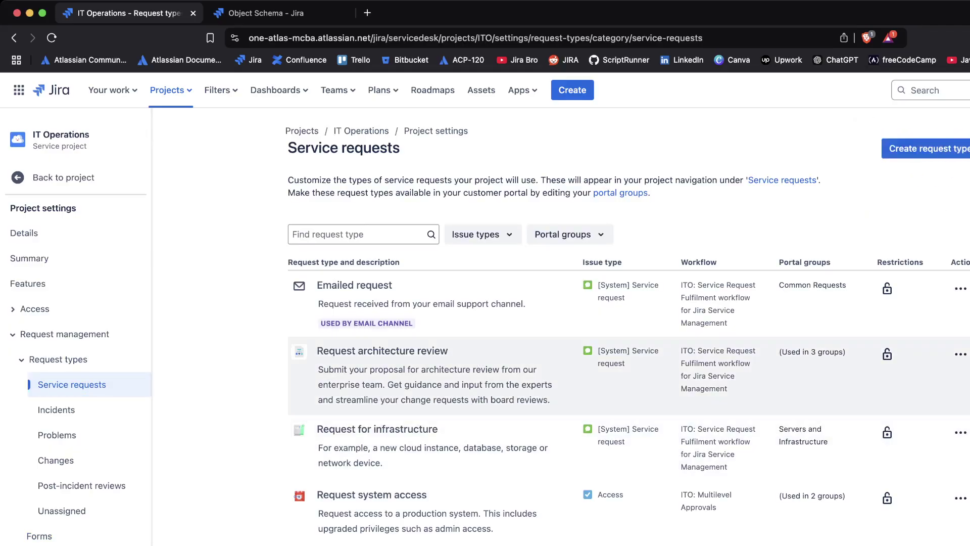
click(382, 350)
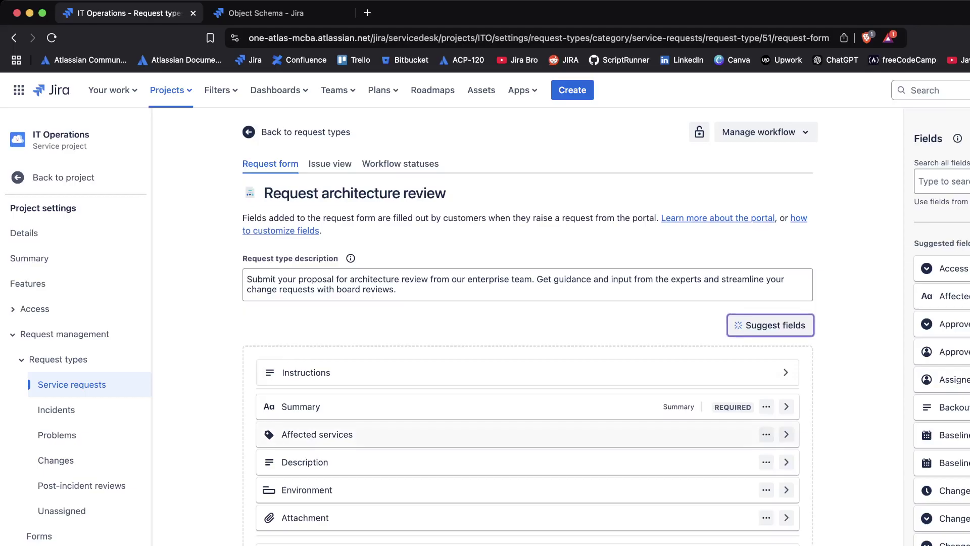
click(765, 544)
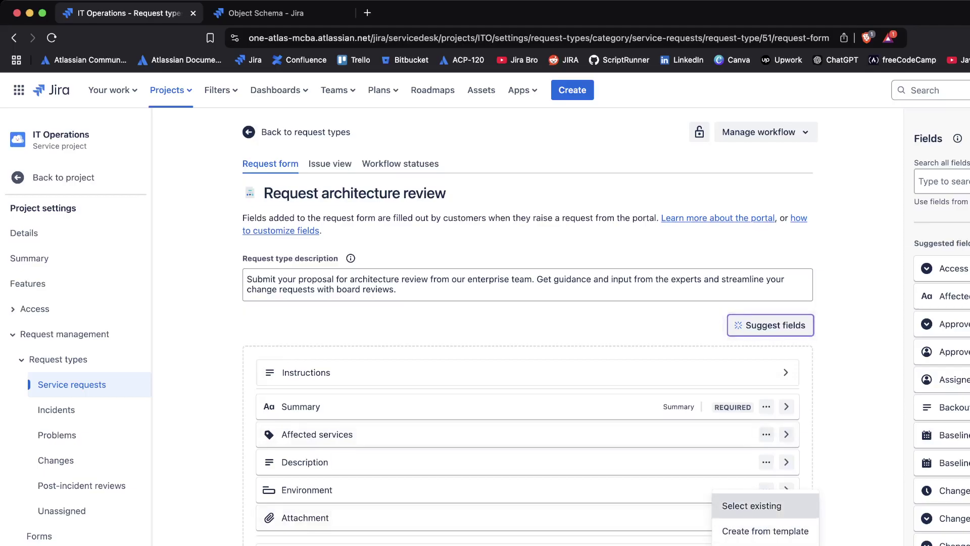
click(753, 505)
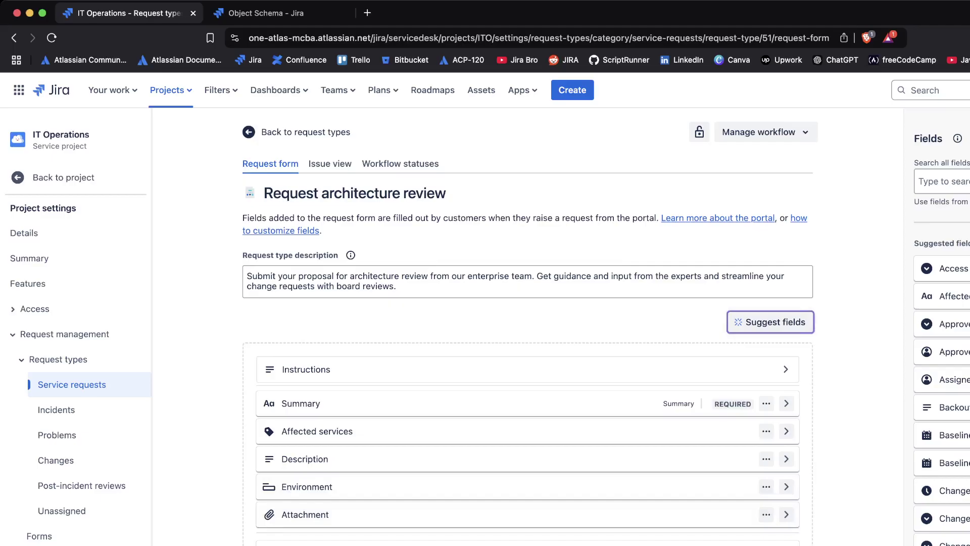
key(Tab)
key(Tab)
key(Tab)
key(Tab)
key(Tab)
key(Tab)
key(Tab)
key(Tab)
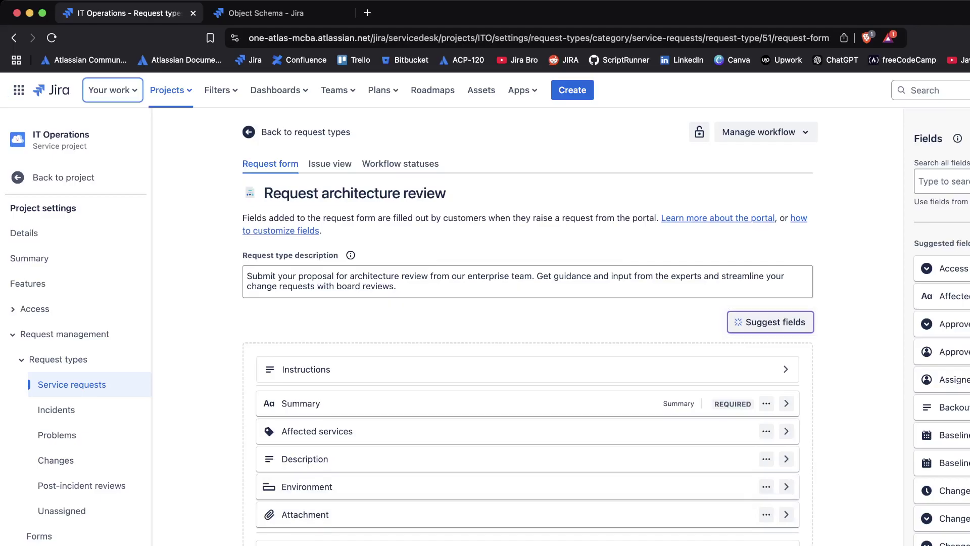
key(Tab)
key(Tab)
key(Tab)
key(Tab)
key(Tab)
key(Tab)
key(Tab)
key(Tab)
key(Tab)
key(Tab)
key(Tab)
key(Tab)
key(Tab)
key(Tab)
key(Tab)
key(Tab)
key(Tab)
key(Tab)
key(Tab)
key(Tab)
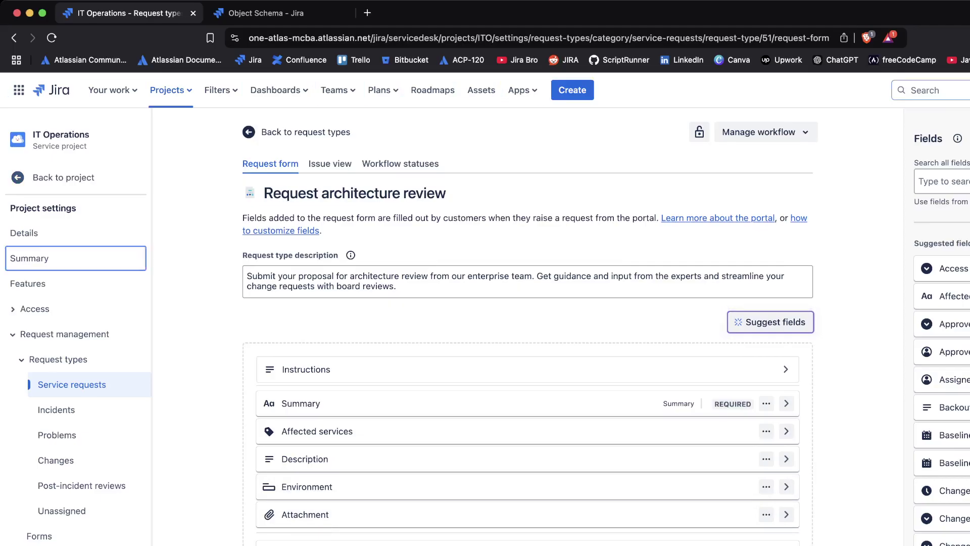
key(Tab)
key(Tab)
key(Tab)
key(Tab)
key(Tab)
key(Tab)
key(Tab)
key(Tab)
key(Tab)
key(Tab)
key(Tab)
key(Tab)
key(Tab)
key(Tab)
key(Tab)
key(Tab)
key(Tab)
key(Tab)
key(Tab)
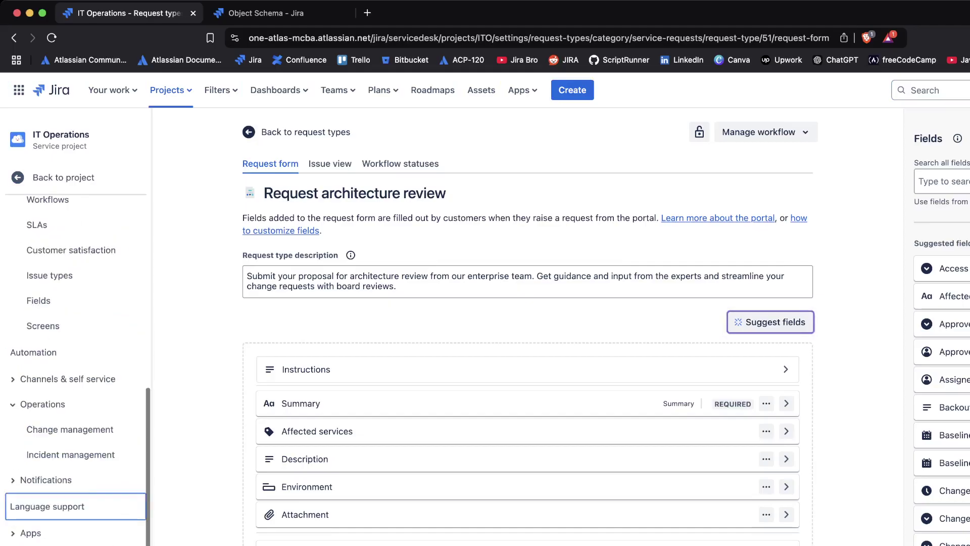
key(Tab)
key(Tab)
key(Tab)
key(Tab)
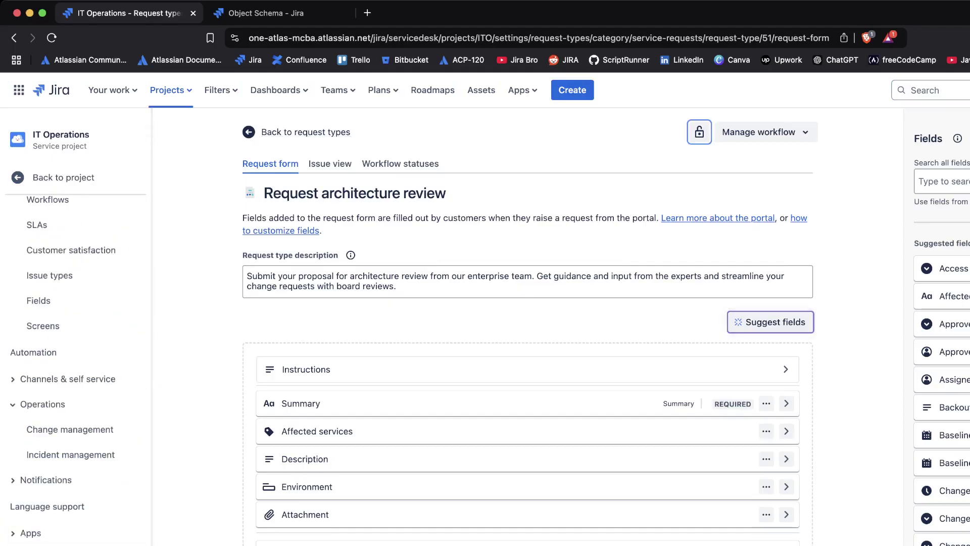
key(Tab)
key(Tab)
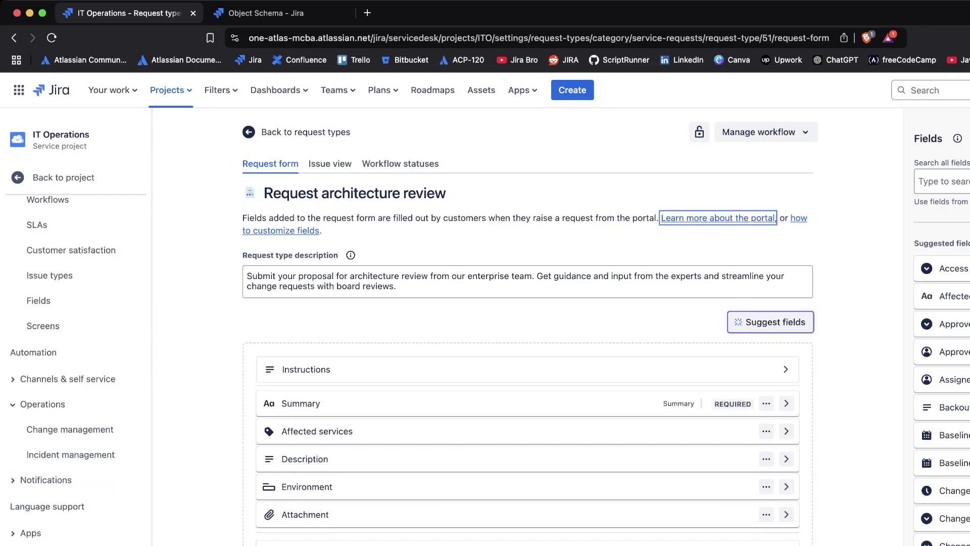
key(super+a)
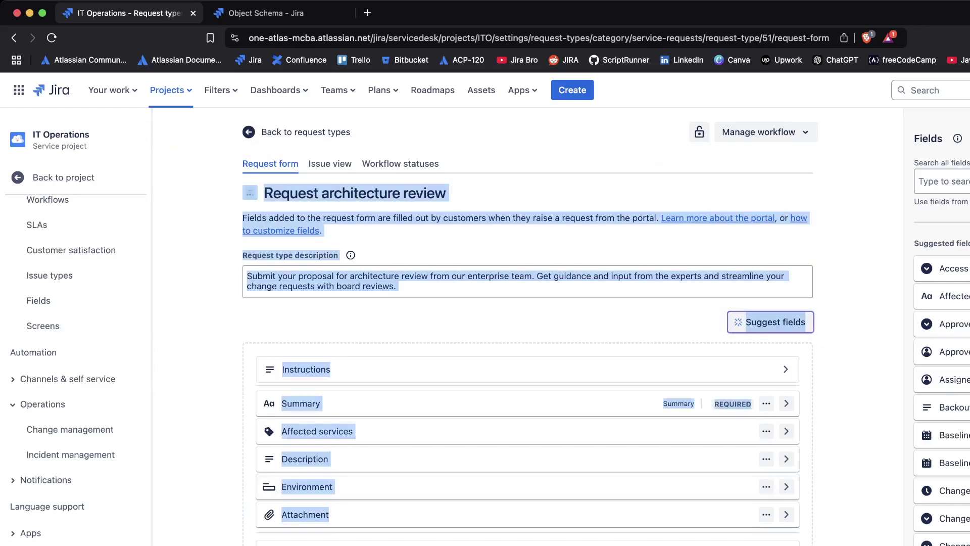
key(Escape)
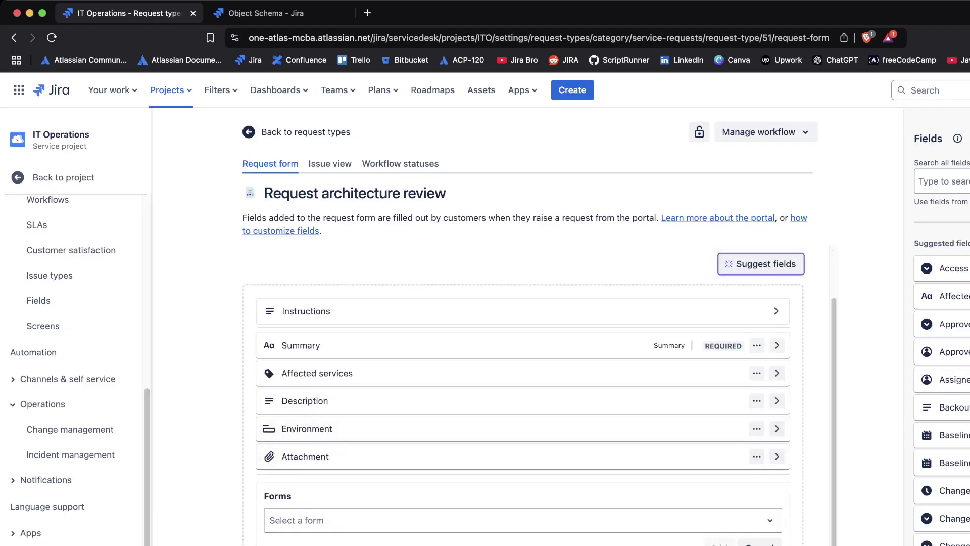
Check the project's Forms list for the Supported Mouse form and return to the Request architecture review request type.
click(296, 520)
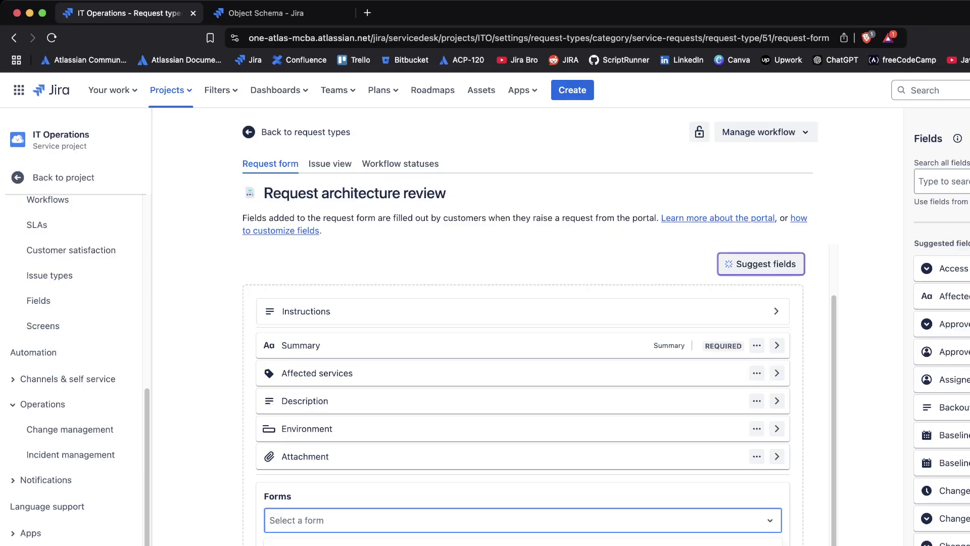
scroll(76, 303, up, 8)
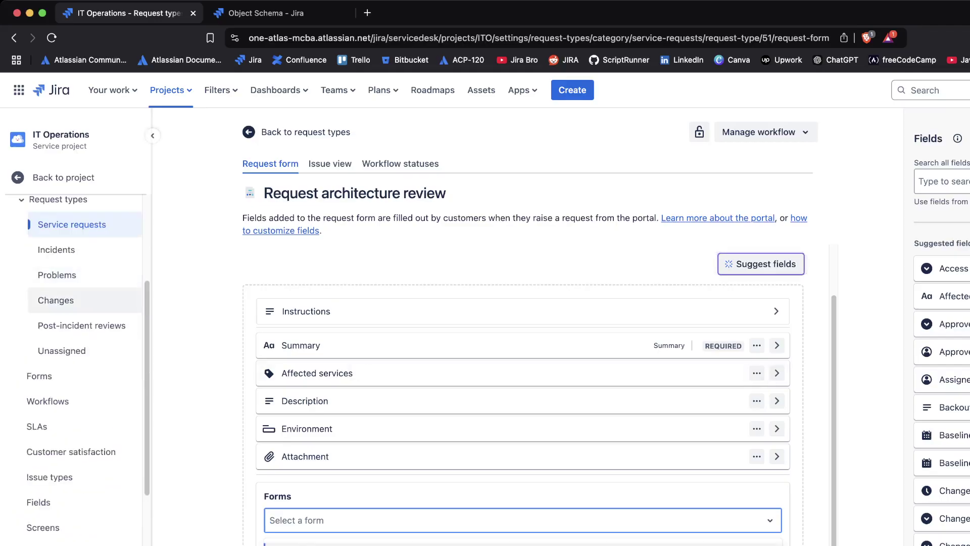
scroll(75, 429, down, 1)
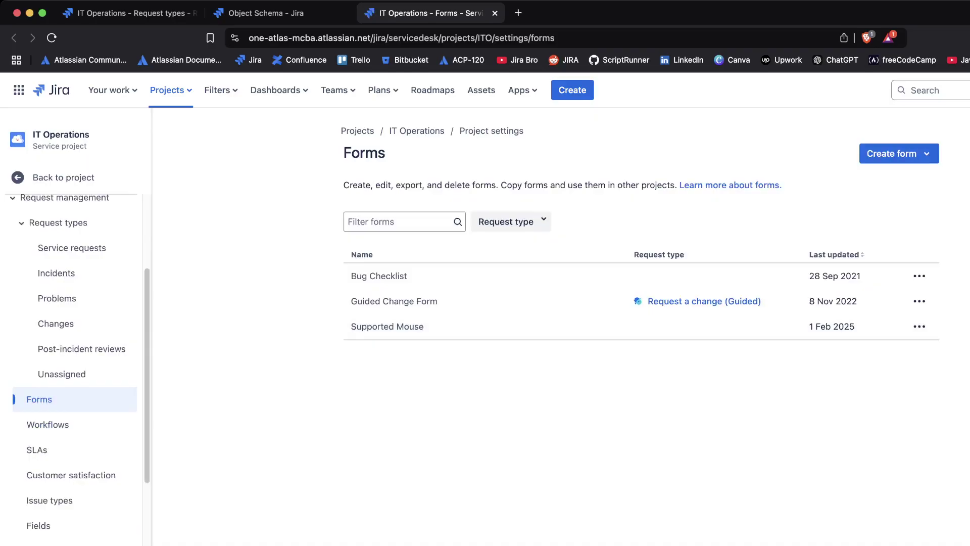
key(ctrl+Tab)
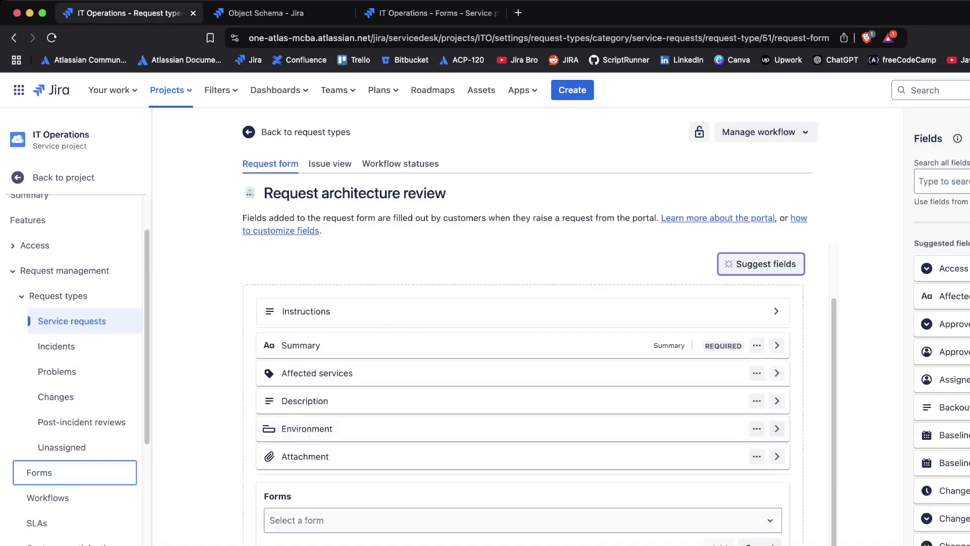
Attach the Supported Mouse form to the Request architecture review request type.
click(522, 520)
text(Su)
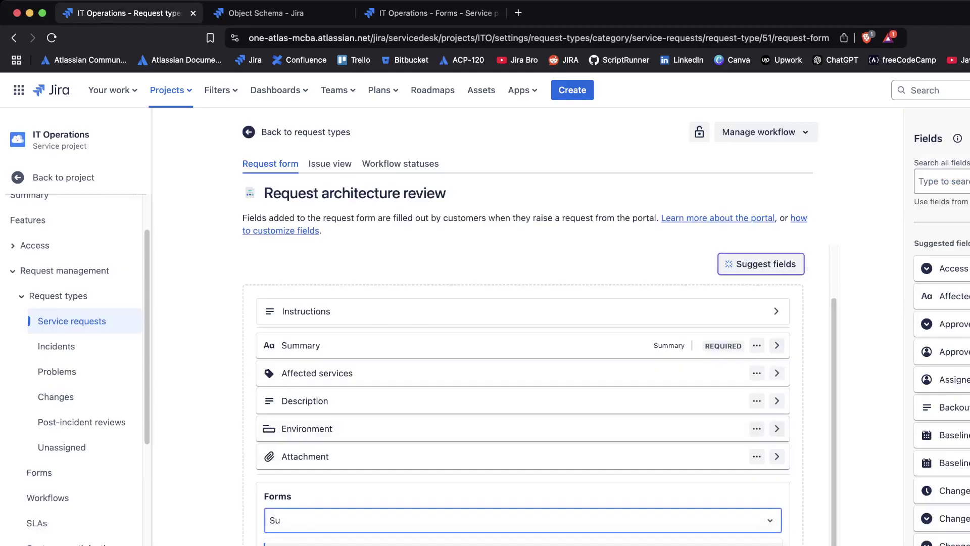
key(Return)
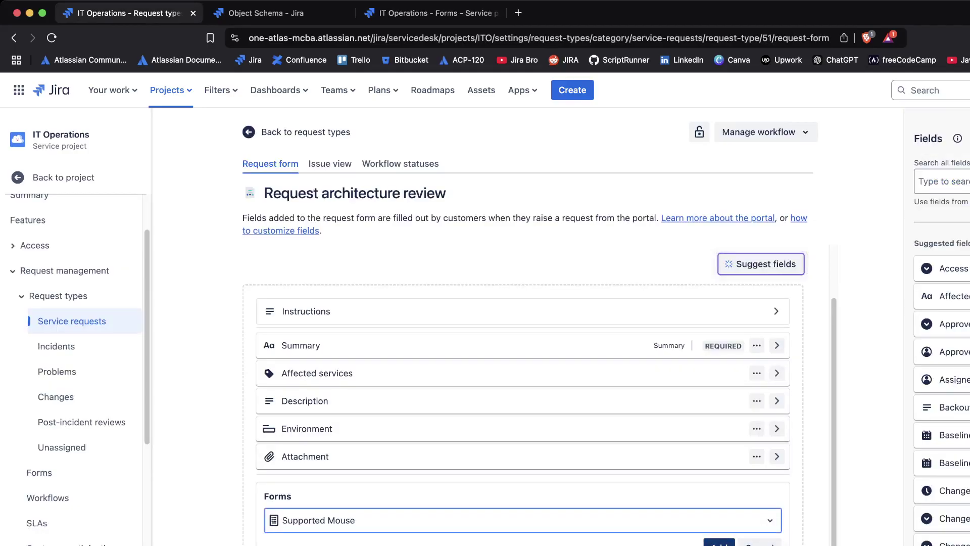
click(719, 542)
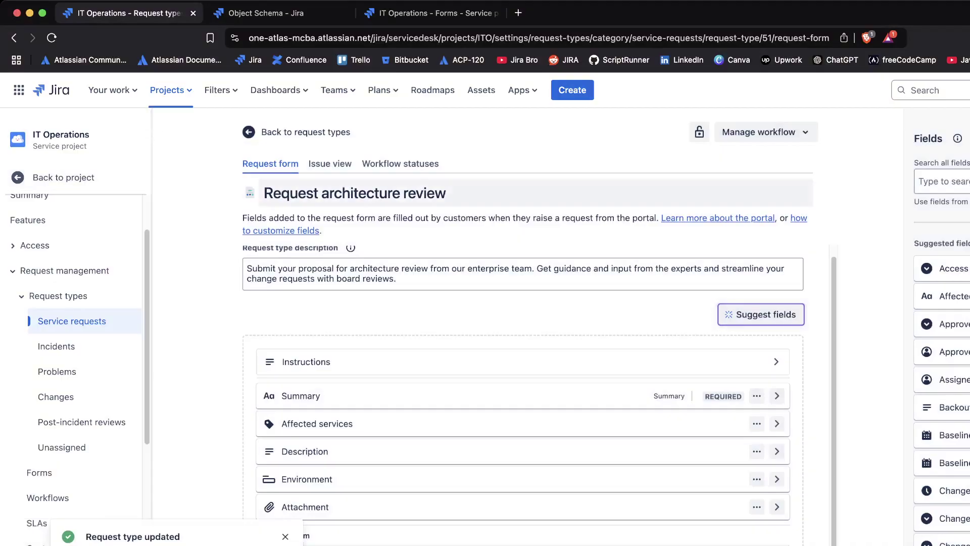
Leave the project settings, open the project's customer portal and start a Request architecture review request under Common Requests.
click(60, 177)
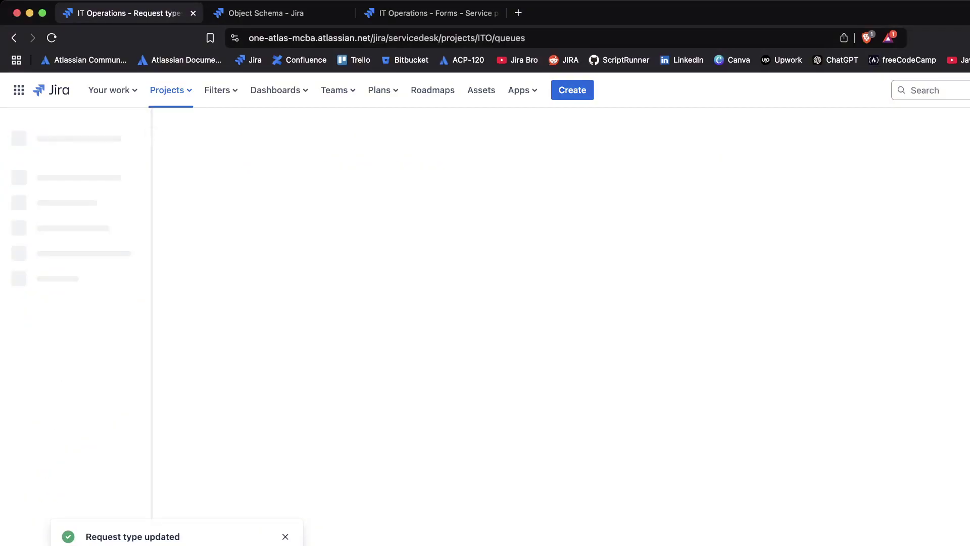
scroll(76, 354, down, 5)
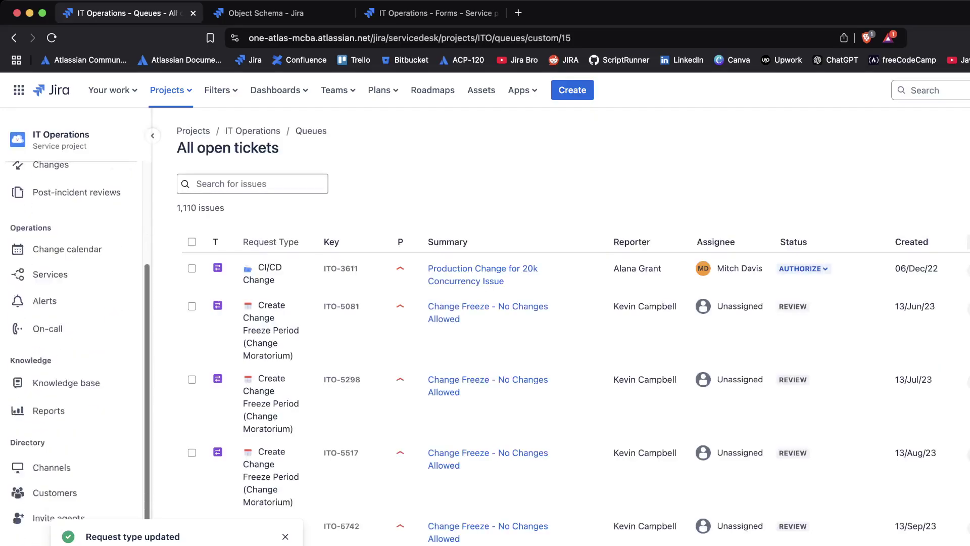
click(52, 447)
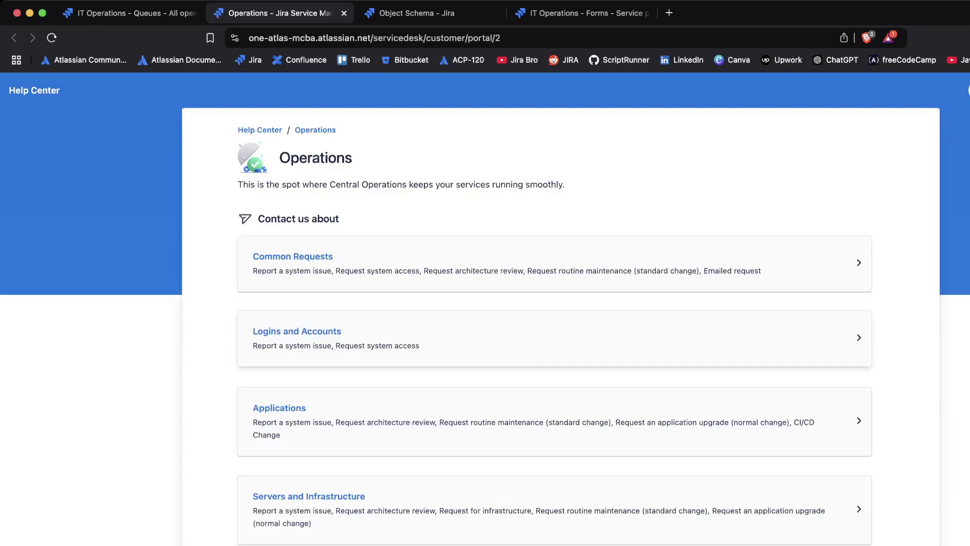
scroll(561, 328, down, 2)
scroll(561, 328, up, 2)
click(554, 262)
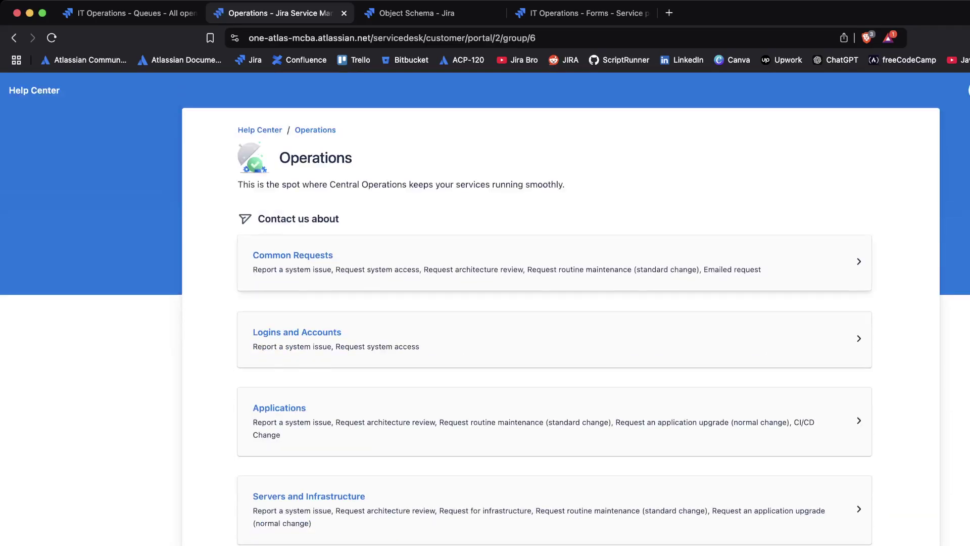
click(327, 418)
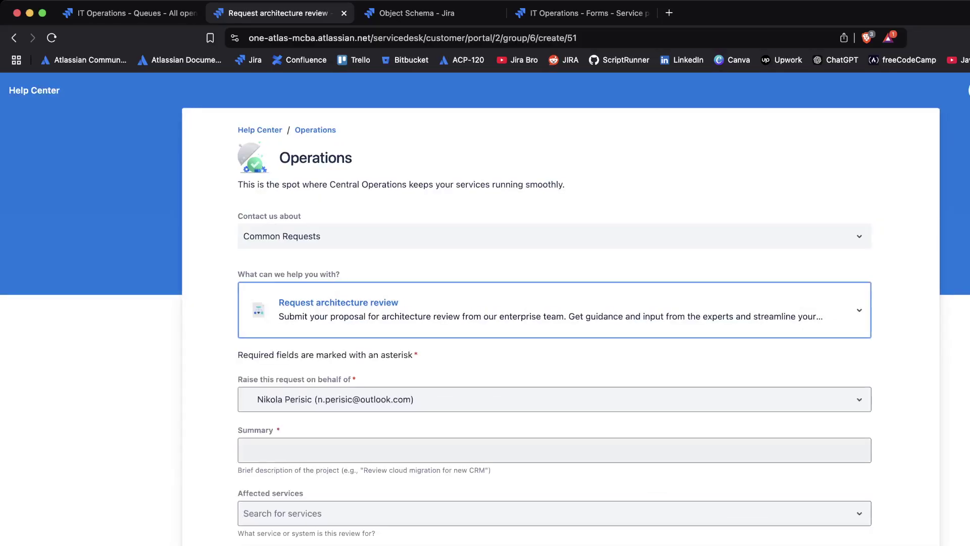
Choose Evoluent Vertical Mouse 4 as the request's Mouse Models value.
scroll(554, 308, down, 7)
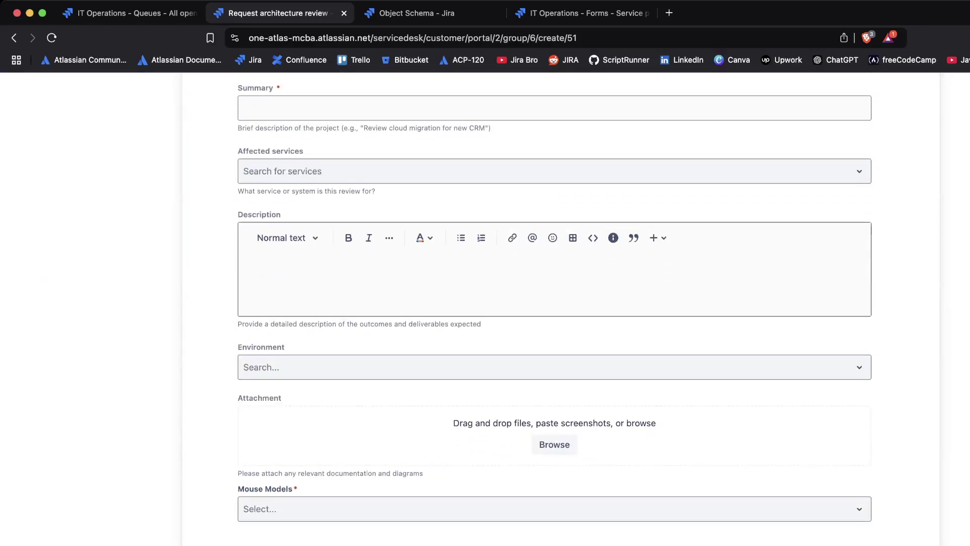
drag(238, 489, 298, 489)
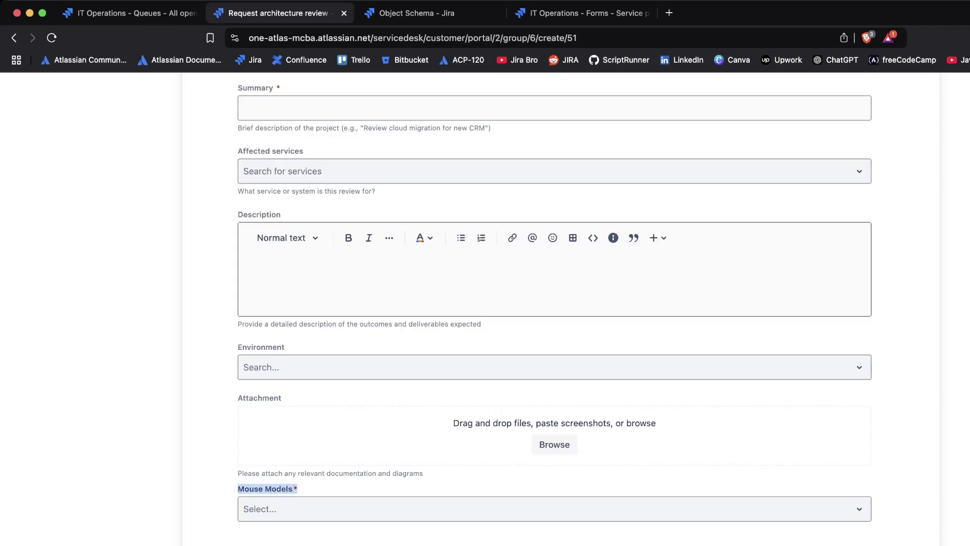
click(259, 509)
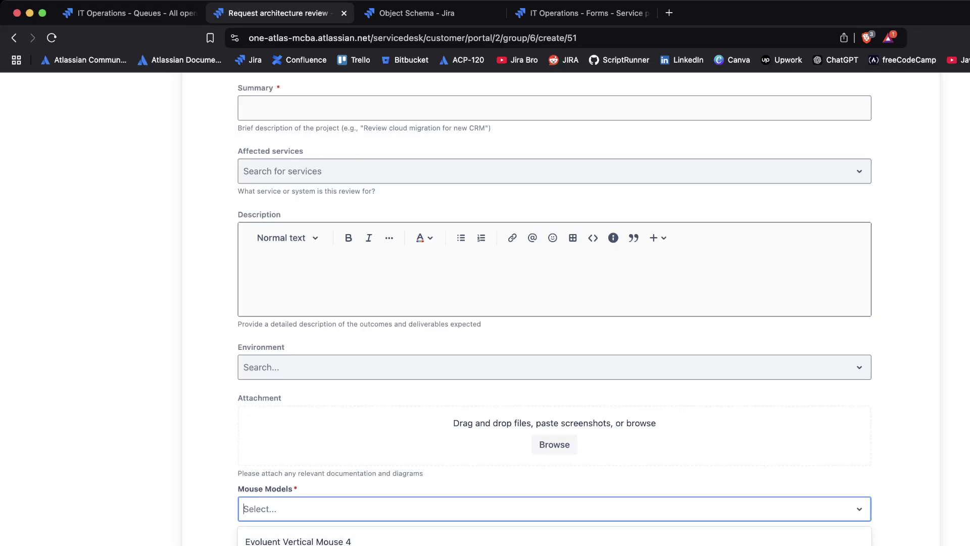
key(Down)
key(Return)
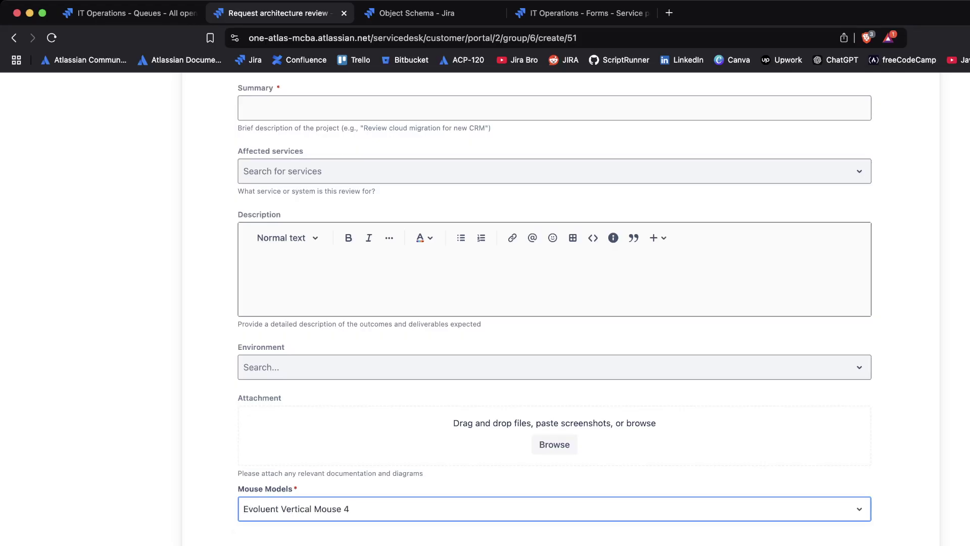
key(Down)
key(Return)
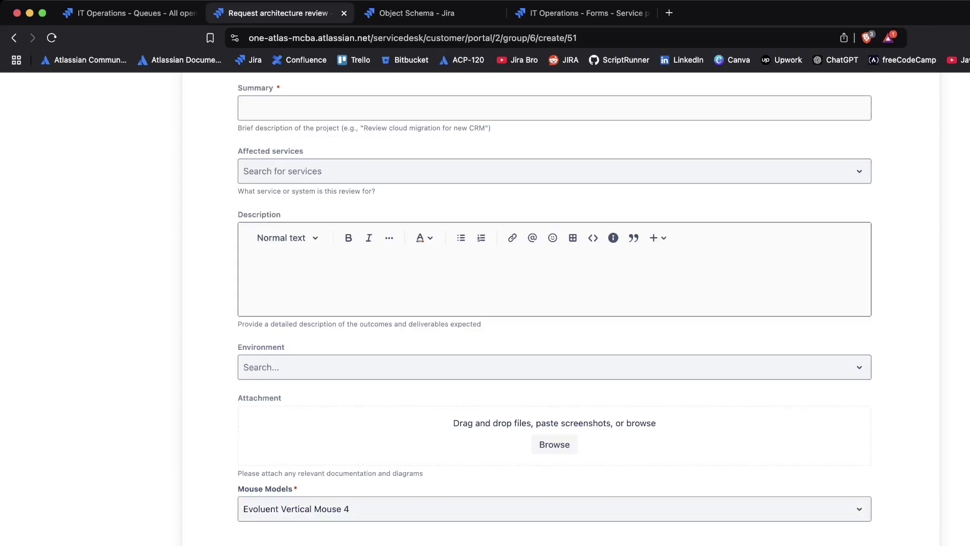
Submit the request with the summary test, and close the Object Schema and Forms browser tabs.
scroll(554, 308, up, 7)
scroll(554, 309, down, 4)
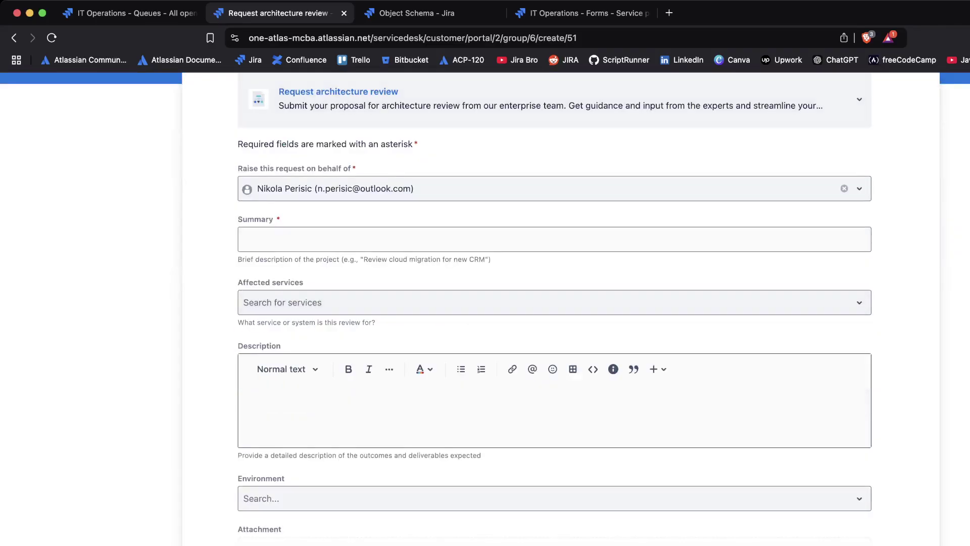
click(247, 243)
text(test)
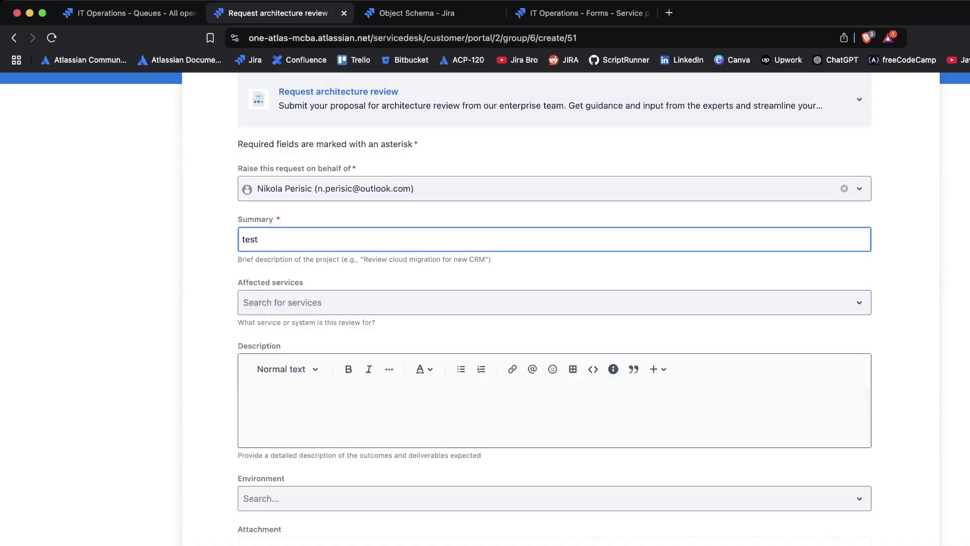
scroll(554, 308, down, 3)
key(Return)
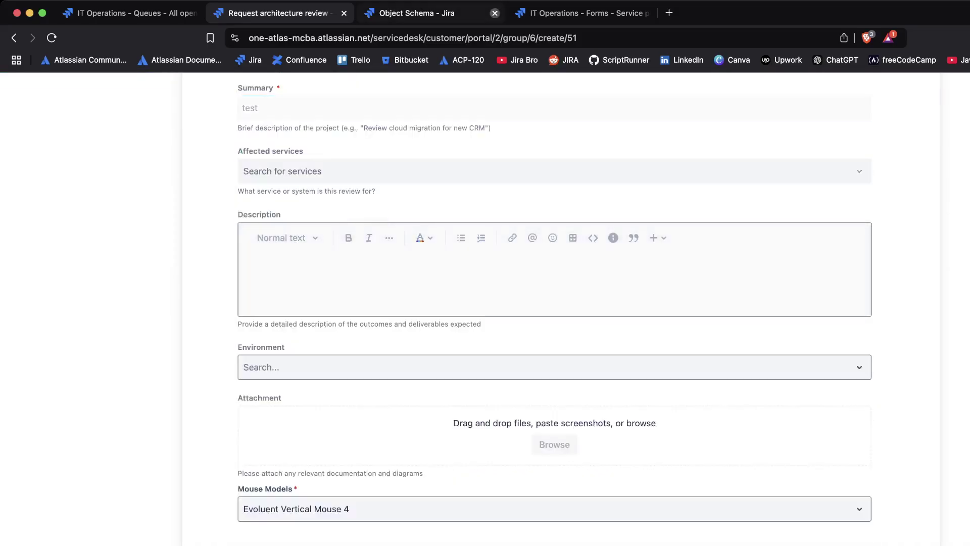
click(494, 13)
click(494, 13)
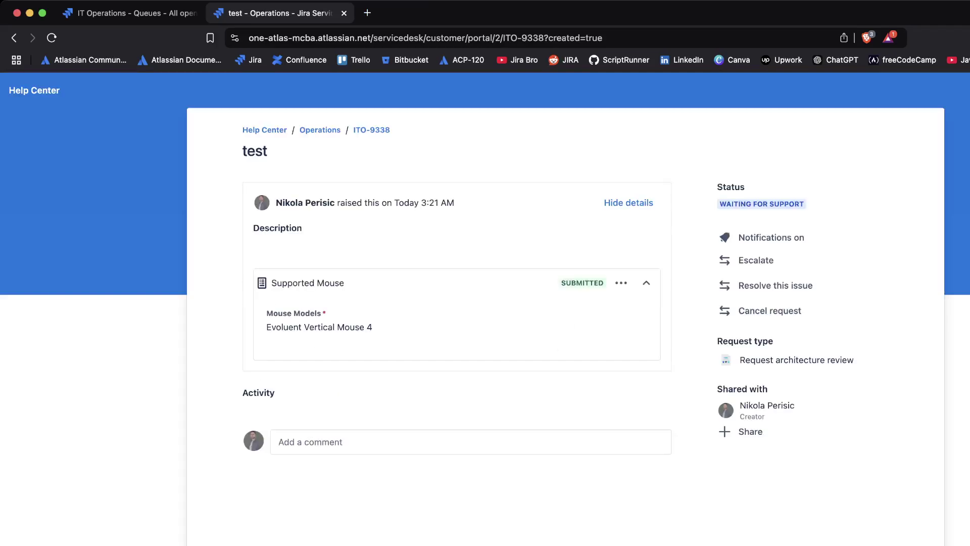
Open the submitted request in the agent view and examine the Computer Mouse field in its details.
click(371, 129)
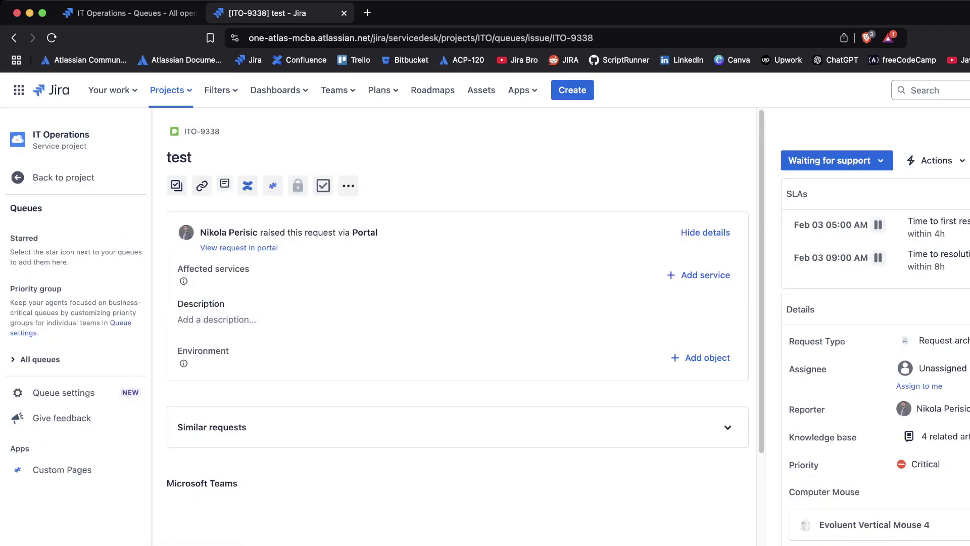
scroll(875, 329, down, 3)
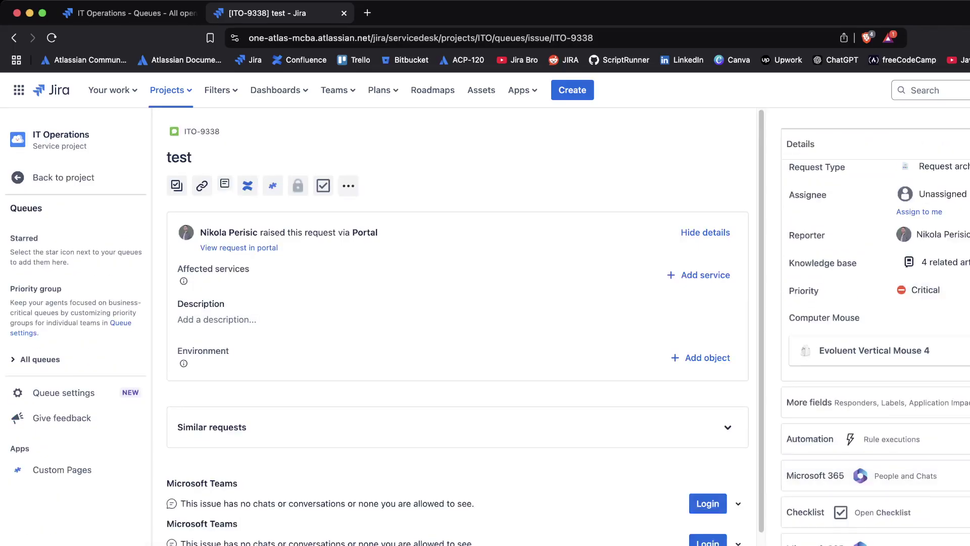
drag(788, 318, 861, 317)
click(861, 317)
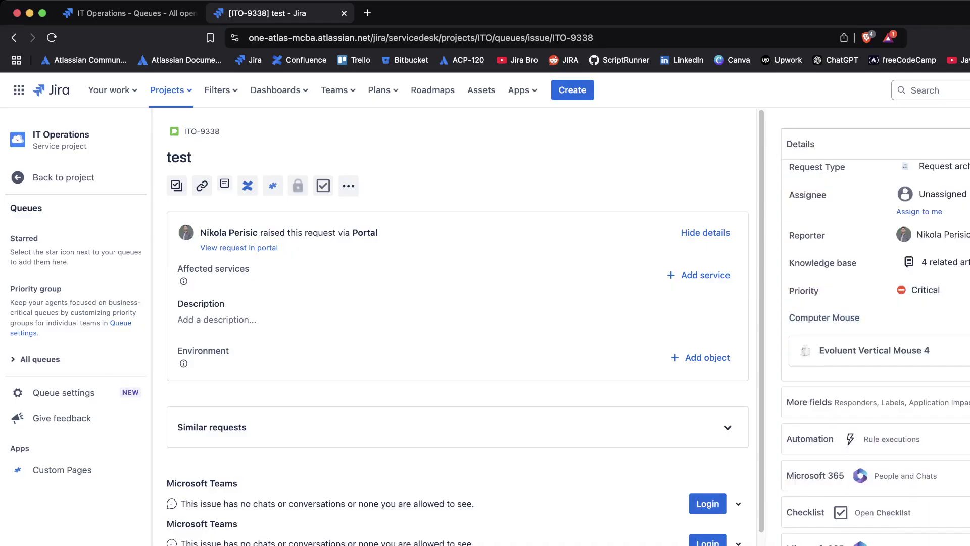